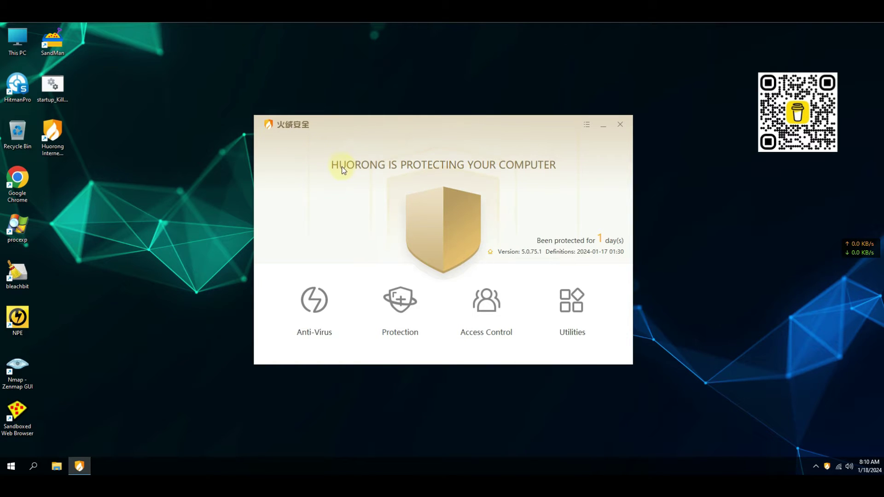
Step: Review Huorong's About information and check for new virus definitions from the main menu
left_click(586, 124)
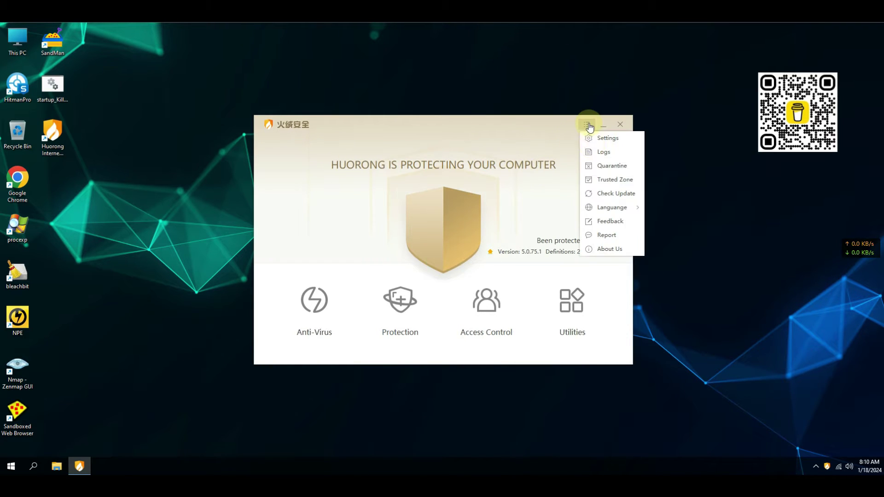
left_click(609, 248)
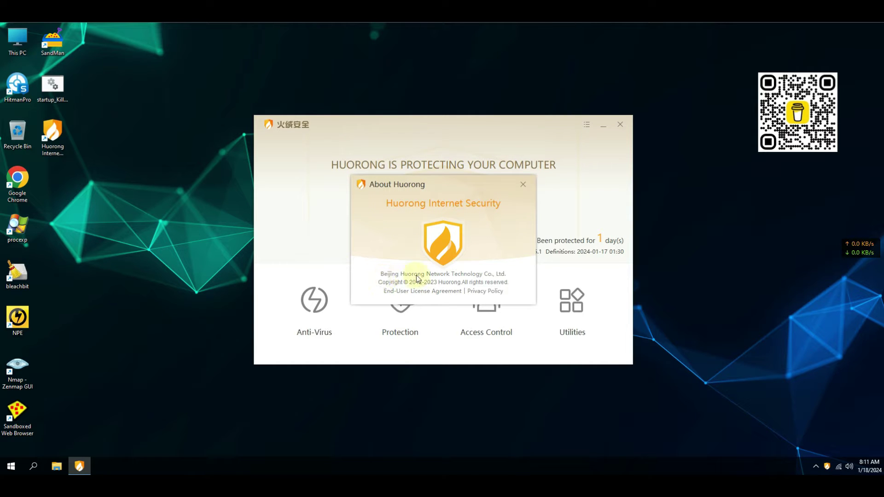
left_click(524, 185)
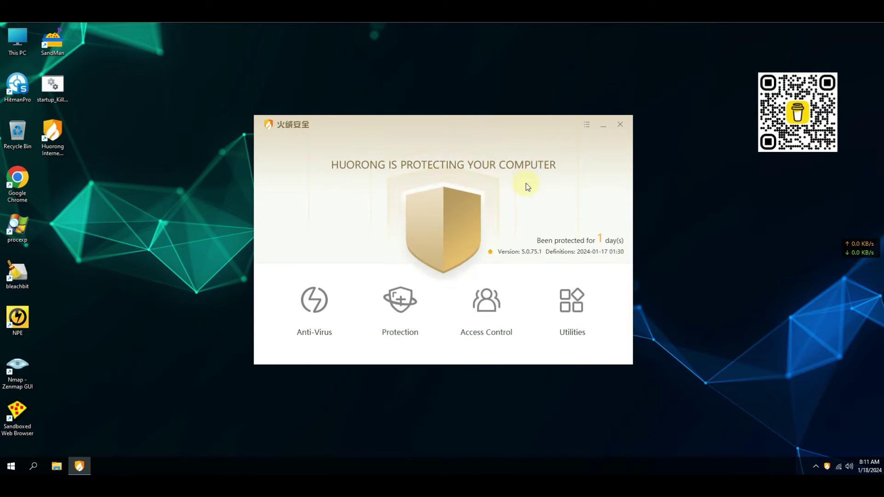
left_click(492, 257)
left_click(509, 155)
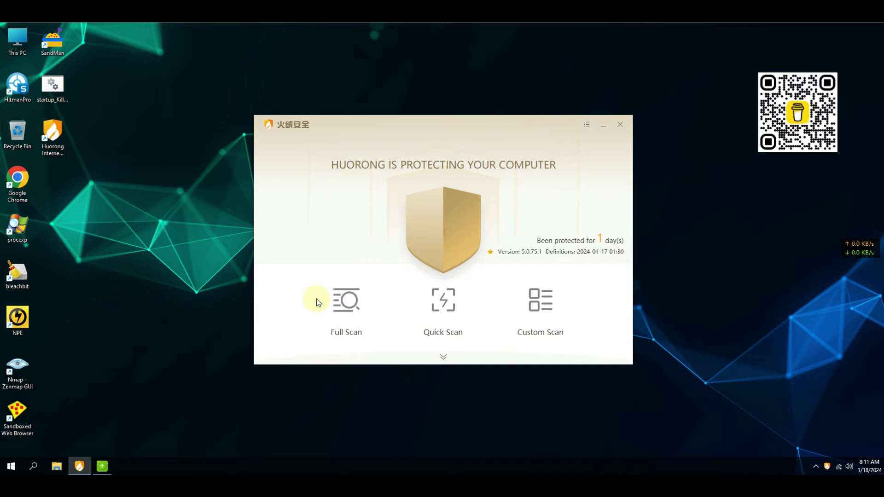
Step: Turn on Network Access Control under the HIPS protection items and confirm it
left_click(444, 358)
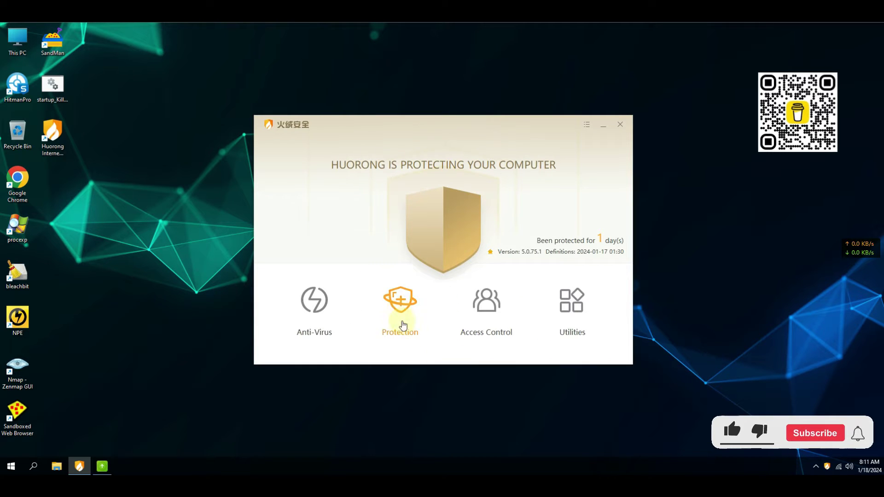
left_click(400, 316)
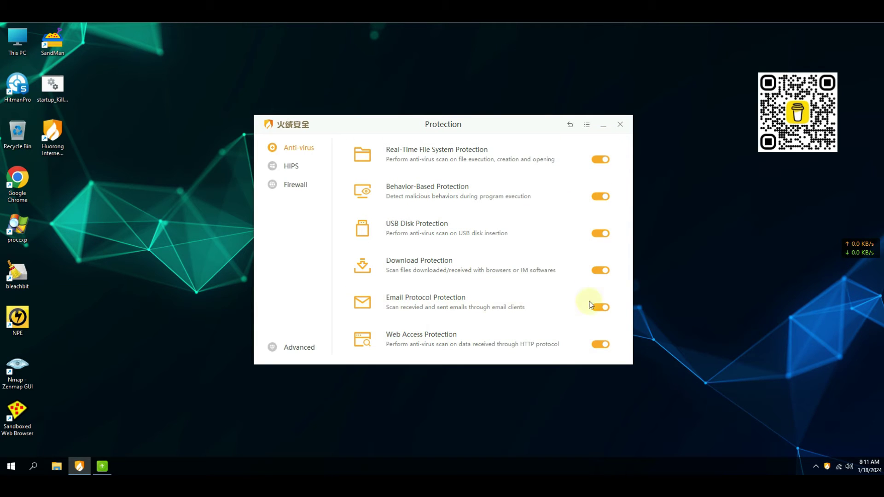
left_click(290, 166)
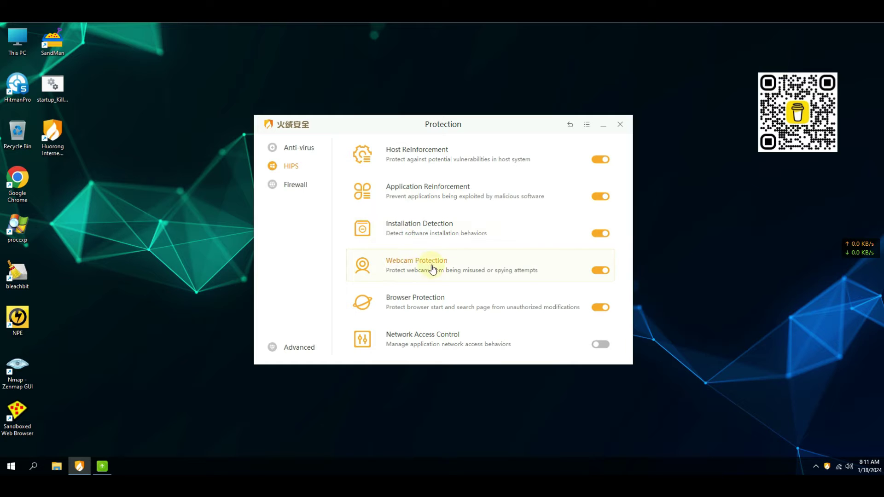
left_click(599, 344)
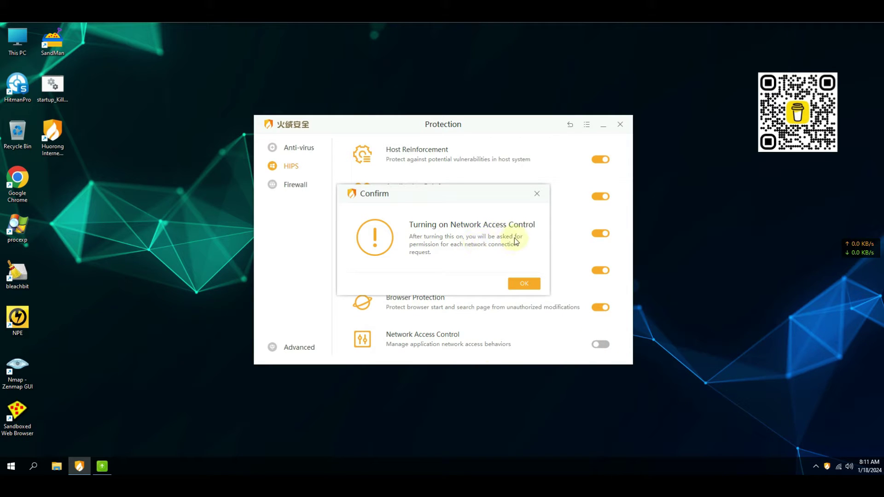
left_click(524, 284)
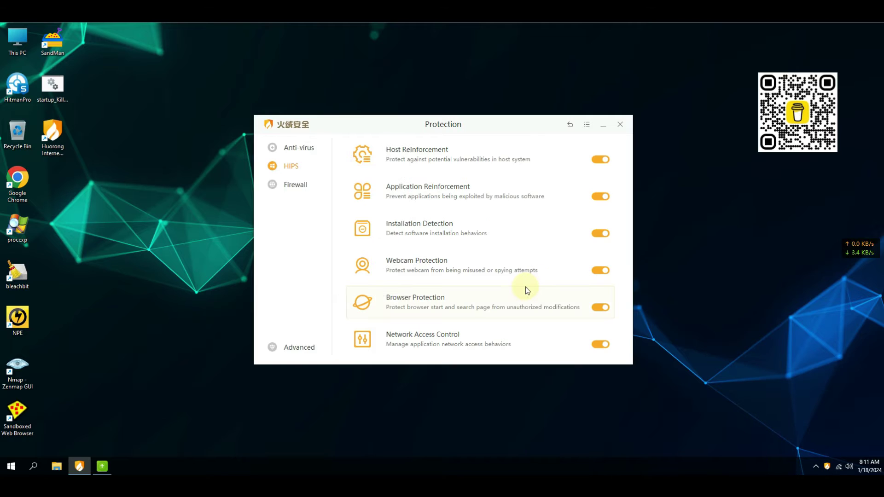
Step: Review the Firewall protection items and go to the guest Access Control settings
left_click(297, 185)
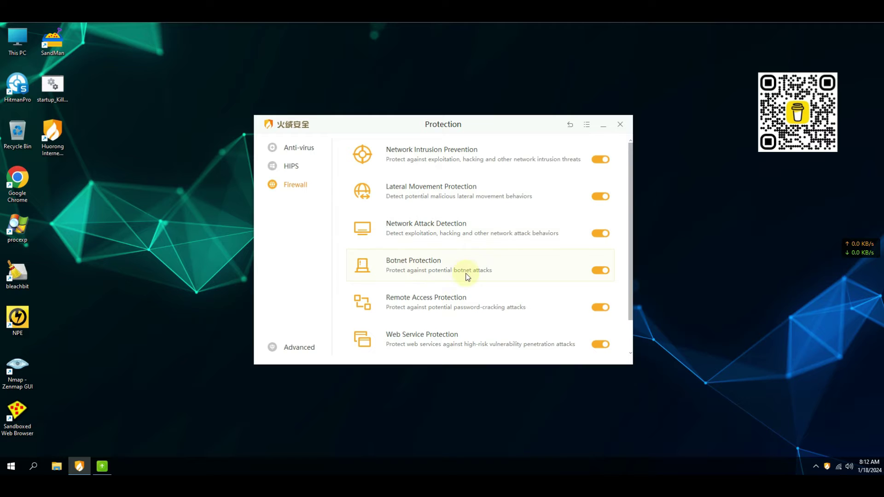
scroll(504, 330, "down", 1)
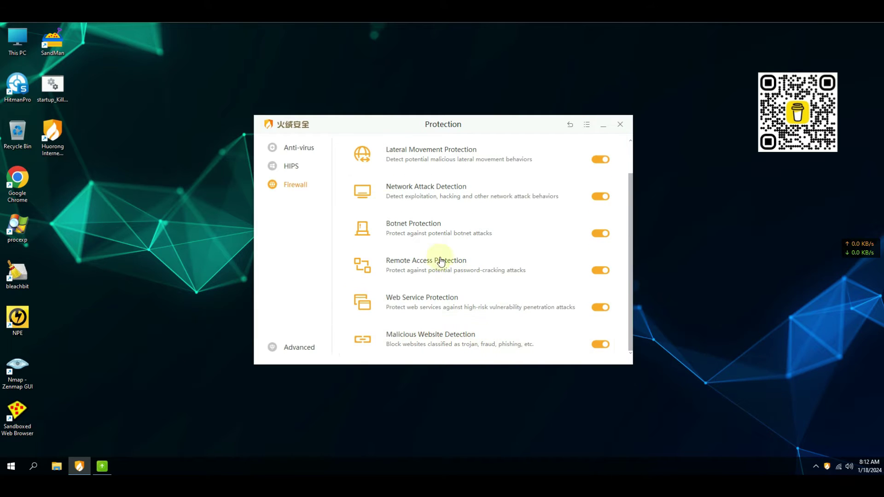
left_click(570, 127)
left_click(484, 304)
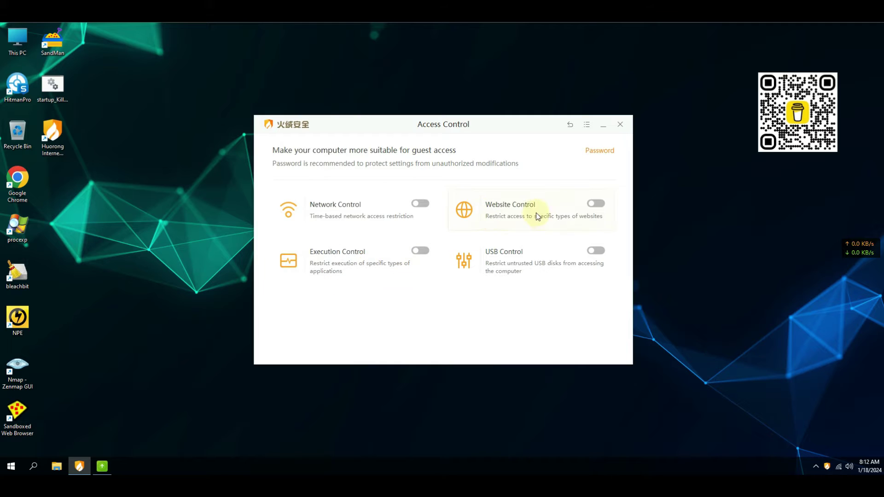
Step: Switch on the Website Control and USB Control toggles on the Access Control page
left_click(596, 203)
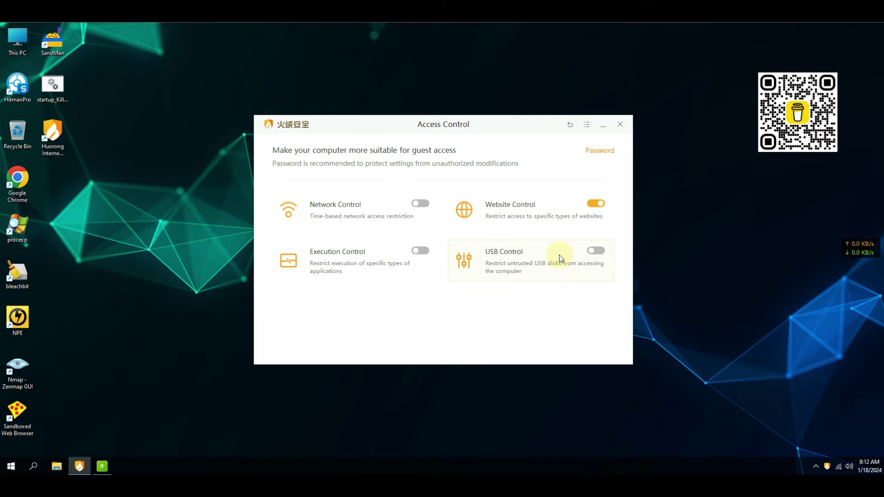
left_click(596, 251)
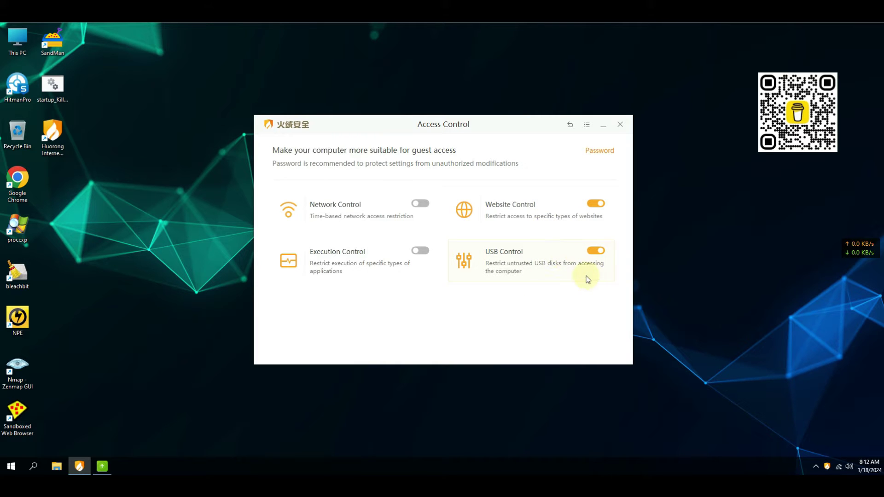
Step: Block Stand-alone Games, Casual Games, IM Software, Rogue Downloader and Risk tools under Execution Control
left_click(348, 254)
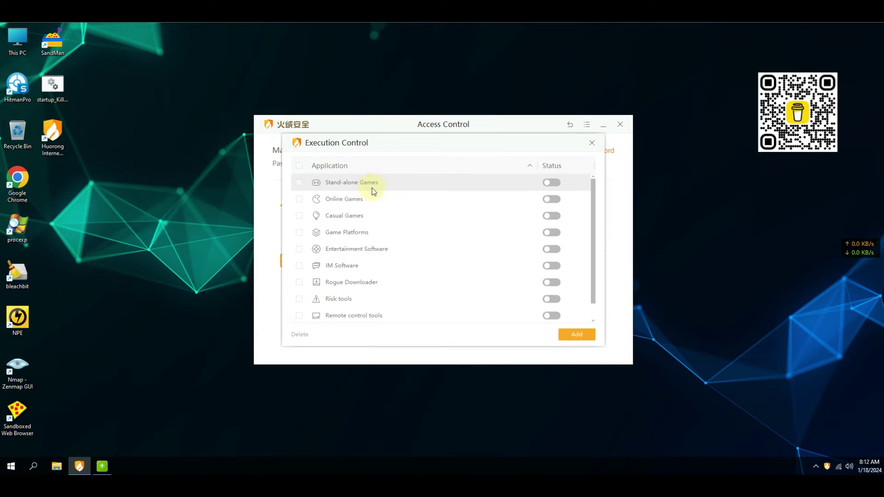
scroll(372, 190, "down", 1)
scroll(372, 191, "down", 1)
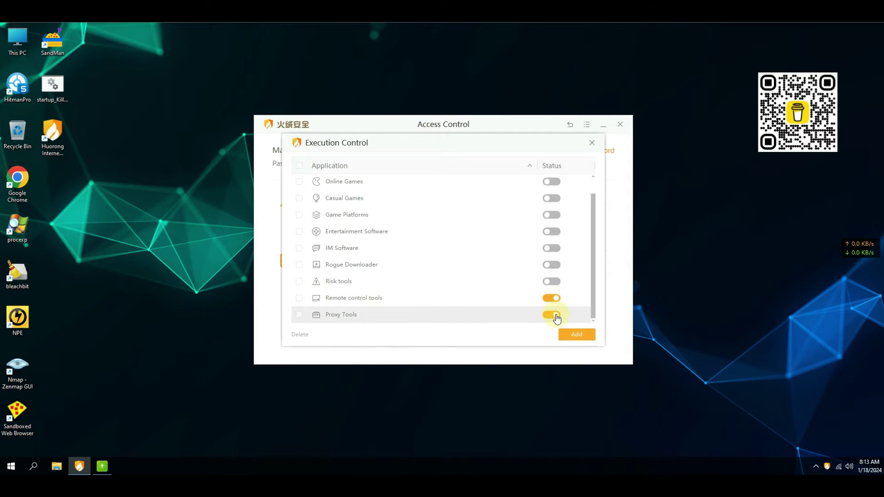
scroll(518, 268, "up", 2)
left_click(551, 183)
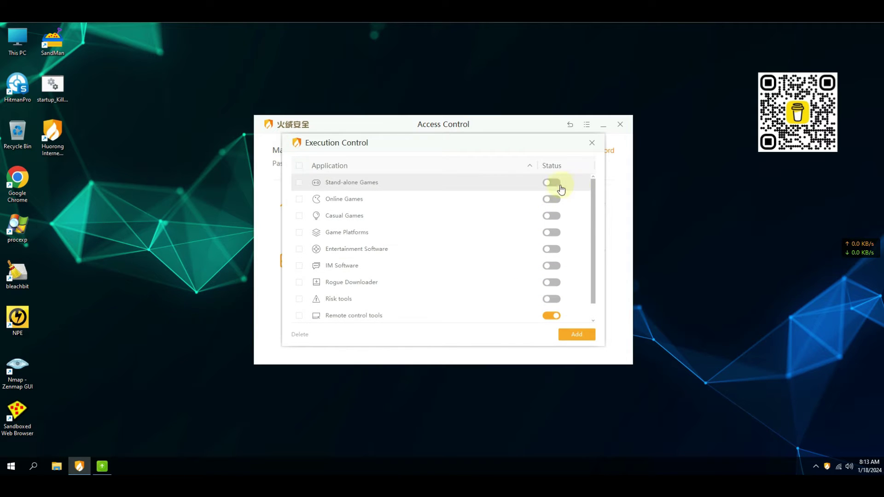
left_click(551, 216)
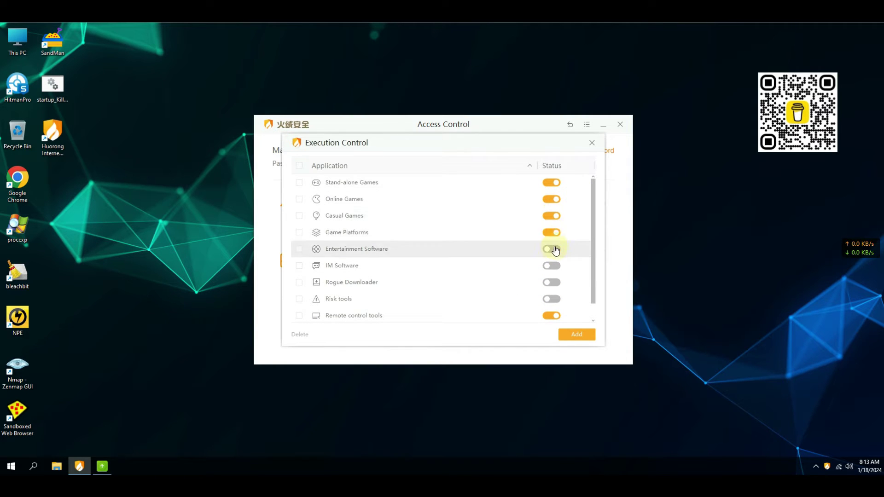
left_click(552, 298)
left_click(552, 282)
left_click(552, 265)
scroll(555, 271, "down", 1)
Step: Start adding HRConfig.exe as a blocked program, abandon it, and close the Execution Control categories
left_click(579, 338)
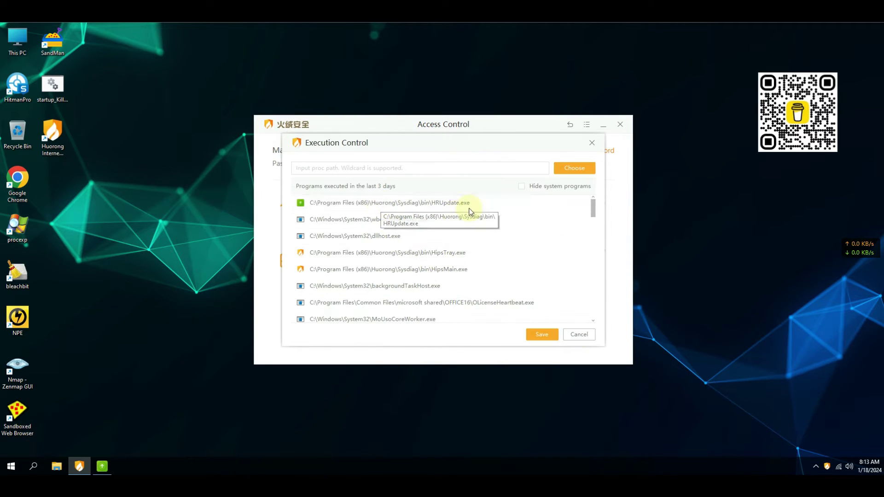
scroll(468, 210, "down", 3)
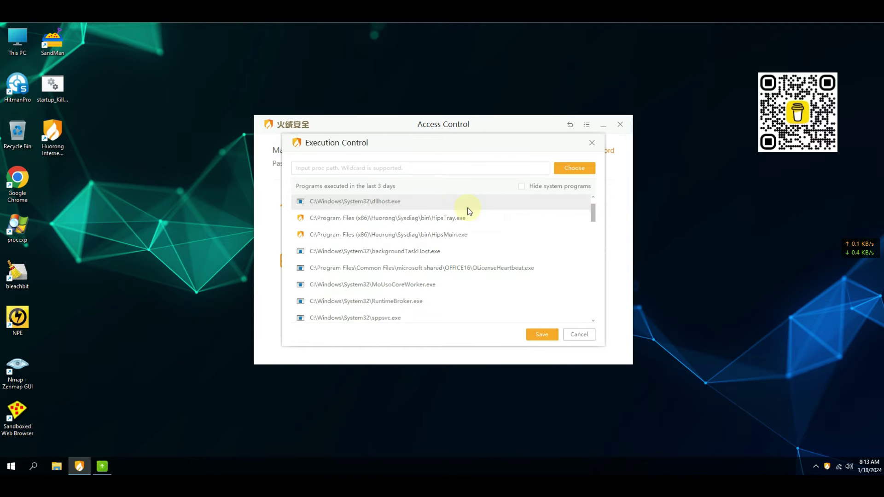
scroll(468, 211, "down", 3)
scroll(468, 210, "down", 3)
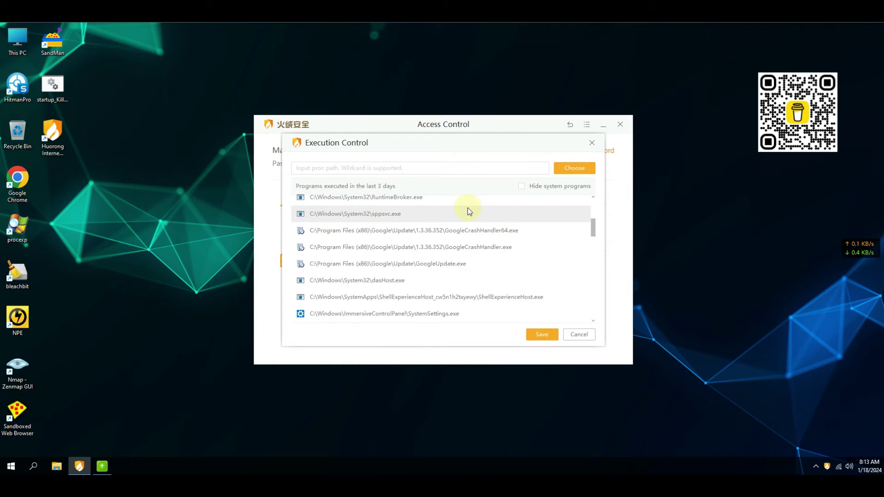
scroll(468, 210, "down", 3)
scroll(468, 210, "down", 2)
scroll(468, 210, "down", 3)
scroll(468, 210, "down", 3)
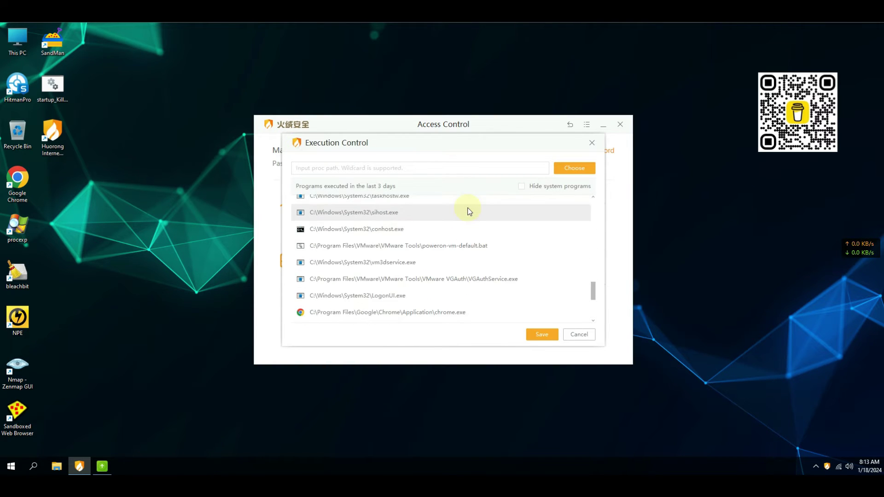
scroll(468, 210, "down", 3)
left_click(434, 264)
left_click(577, 336)
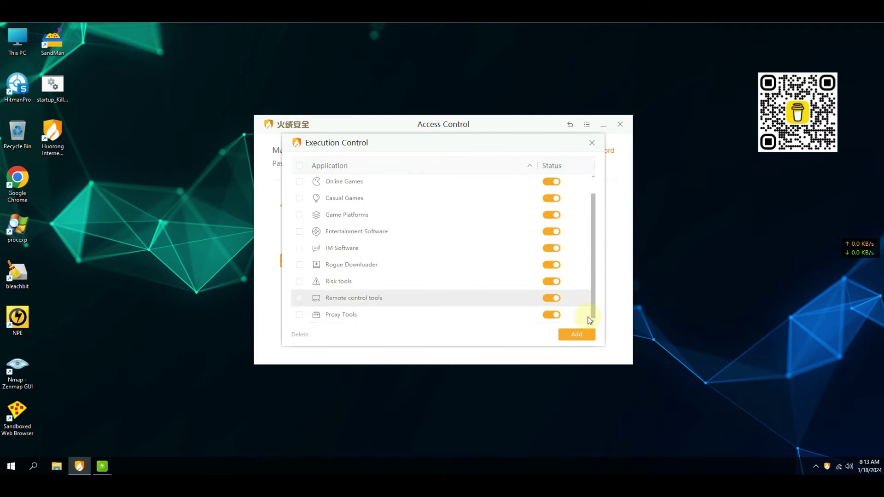
left_click(591, 142)
Step: Review the Website Control categories and Network Control time restrictions unchanged, then return home
left_click(503, 208)
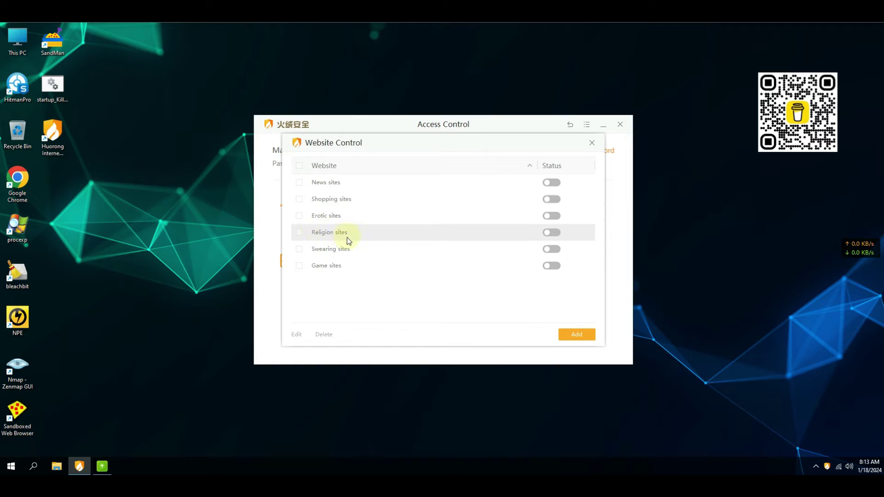
left_click(591, 142)
left_click(334, 211)
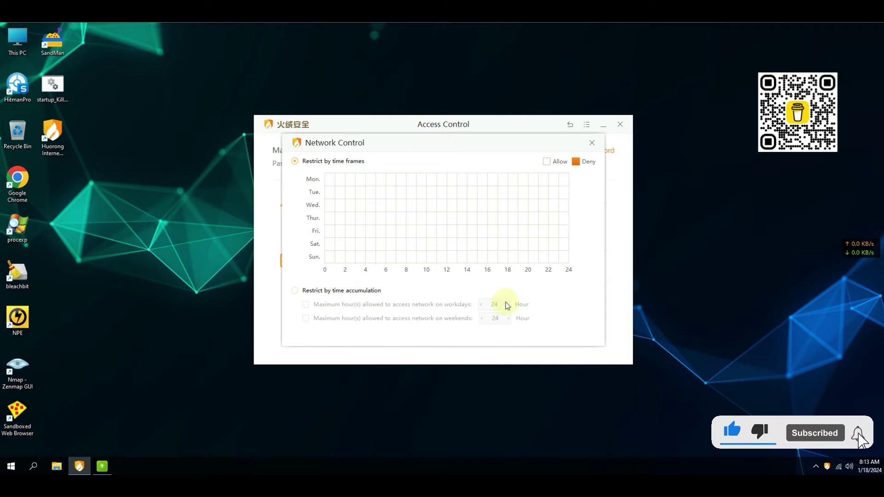
left_click(593, 146)
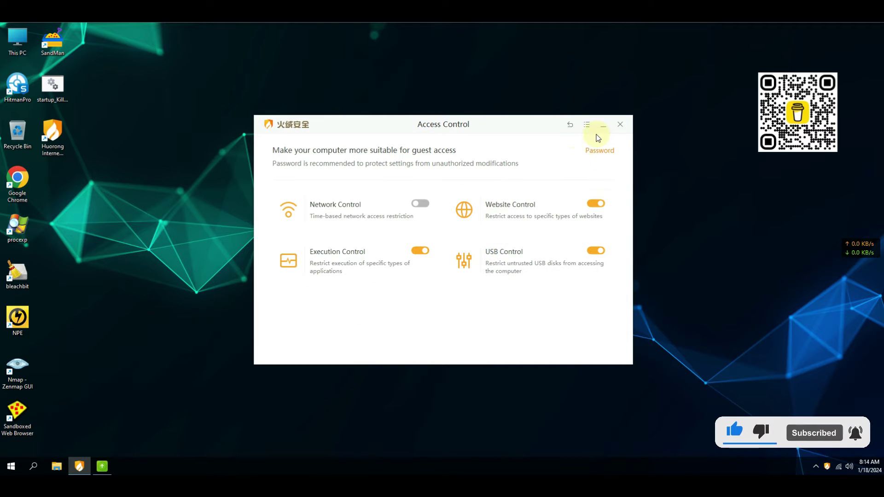
left_click(570, 125)
Step: View the Scheduled Tasks in the Autoruns manager from Utilities and close it
left_click(587, 315)
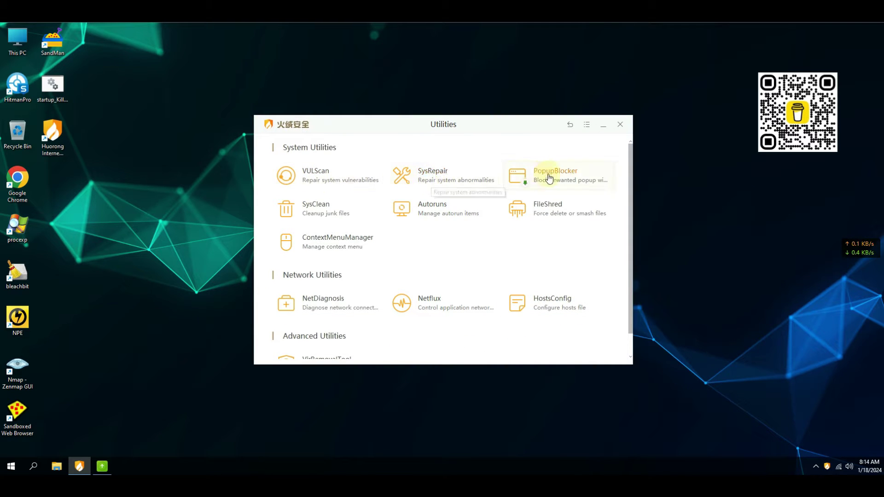
left_click(431, 214)
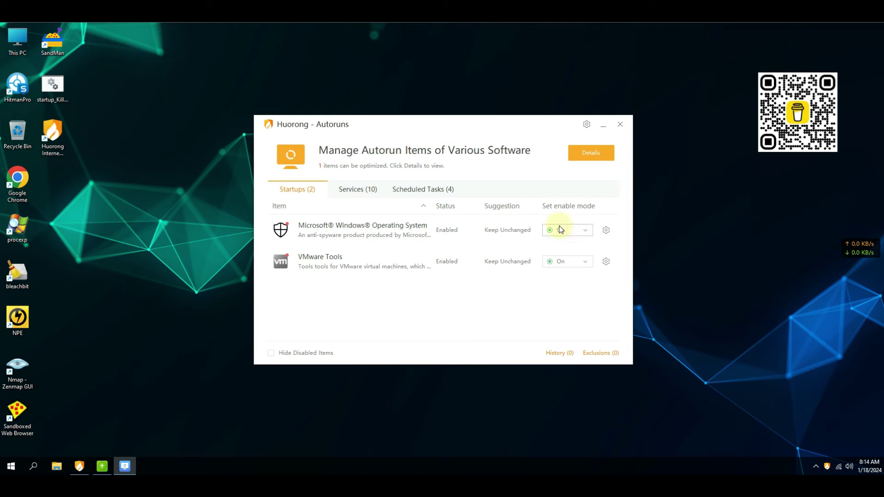
left_click(358, 189)
scroll(414, 257, "down", 3)
left_click(423, 189)
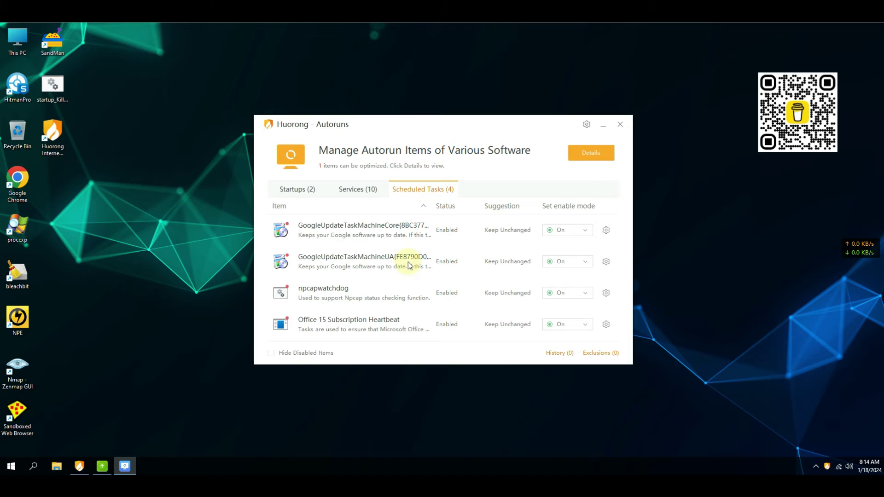
left_click(619, 124)
scroll(534, 246, "down", 1)
scroll(534, 246, "down", 1)
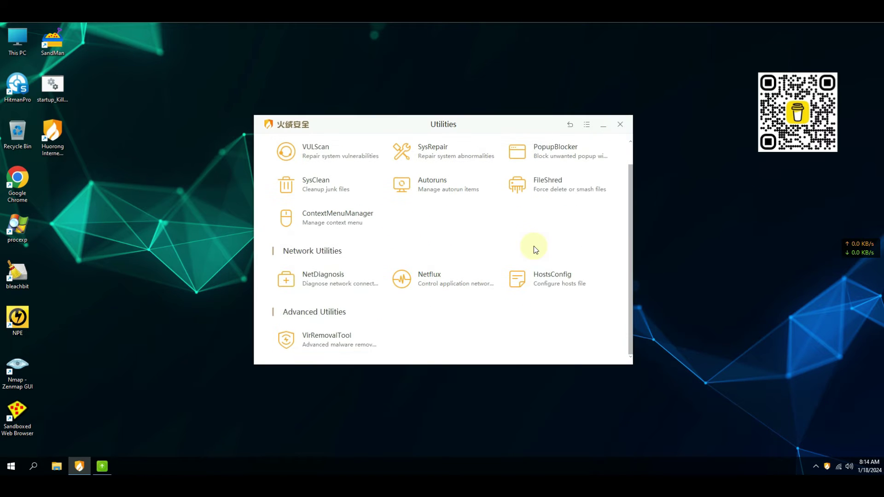
Step: Review the Netflux traffic monitor and the NetDiagnosis tool, closing each
left_click(428, 278)
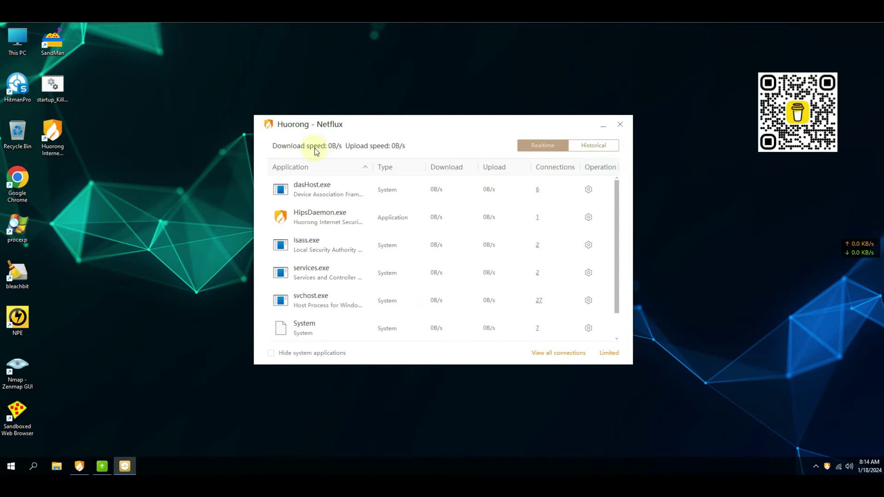
scroll(372, 269, "down", 1)
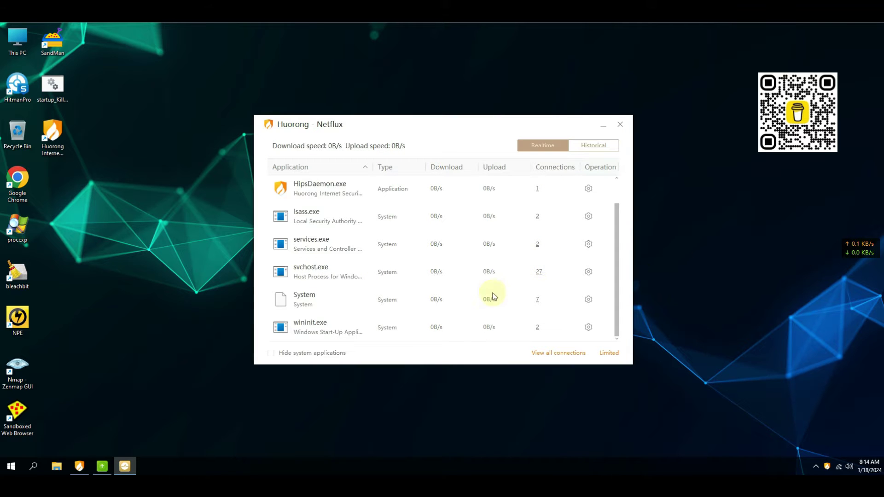
scroll(500, 271, "up", 1)
left_click(619, 125)
left_click(322, 282)
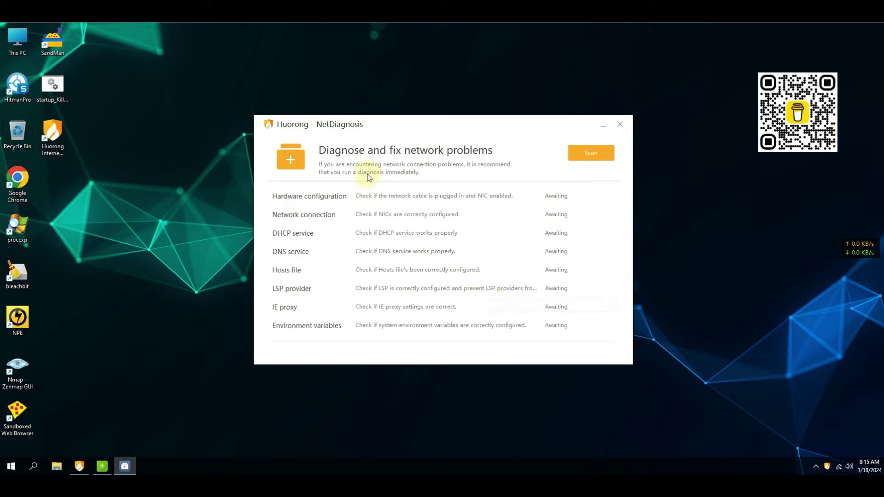
left_click(619, 125)
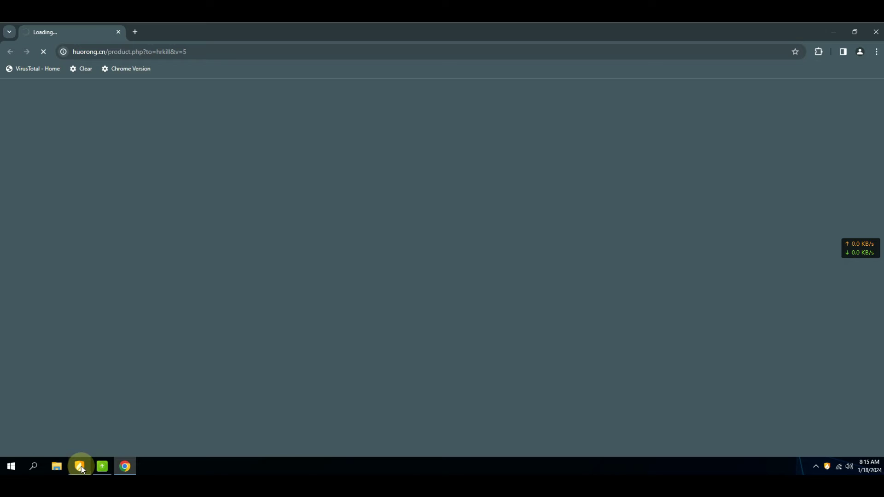
Step: Allow chrome.exe's network connection in the Network Access Control popup without asking again
left_click(80, 466)
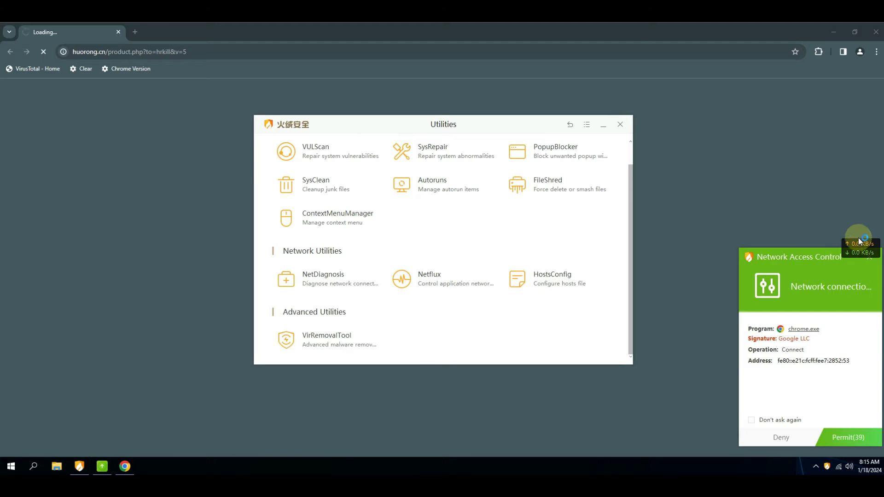
left_click_drag(859, 248, 858, 232)
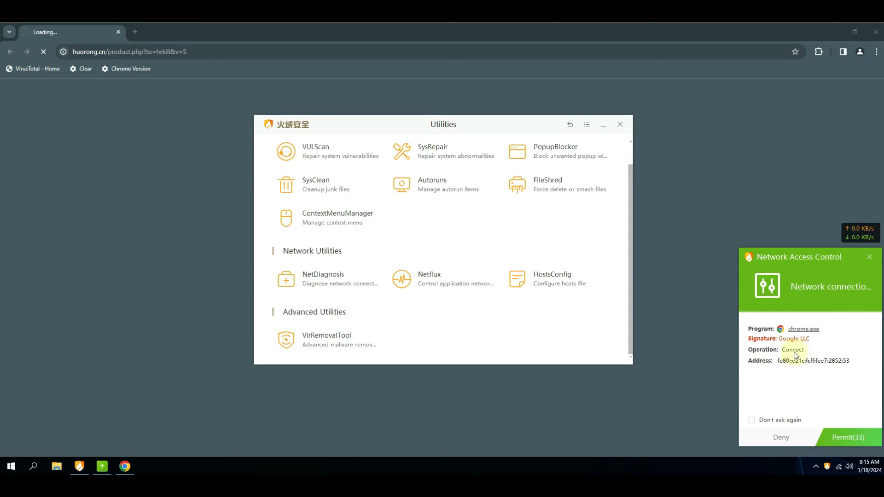
left_click(751, 420)
left_click(848, 437)
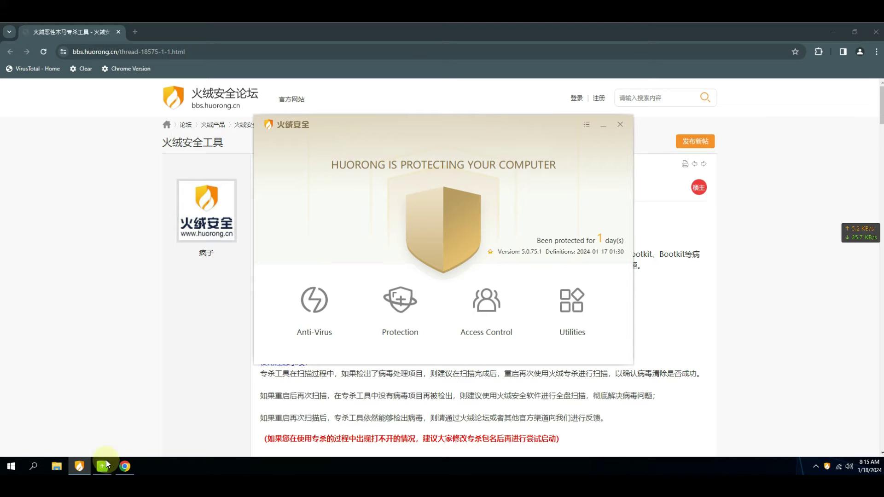
Step: Start Huorong's update to the new version and close the browser
left_click(105, 463)
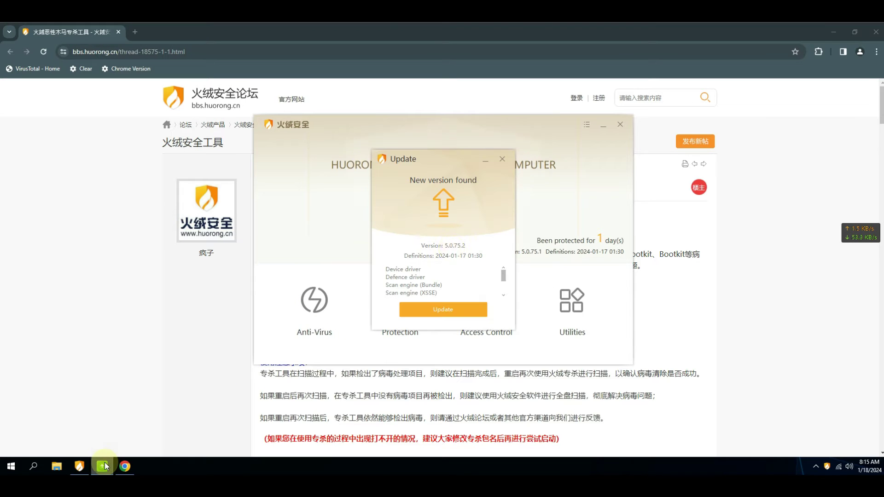
left_click(442, 309)
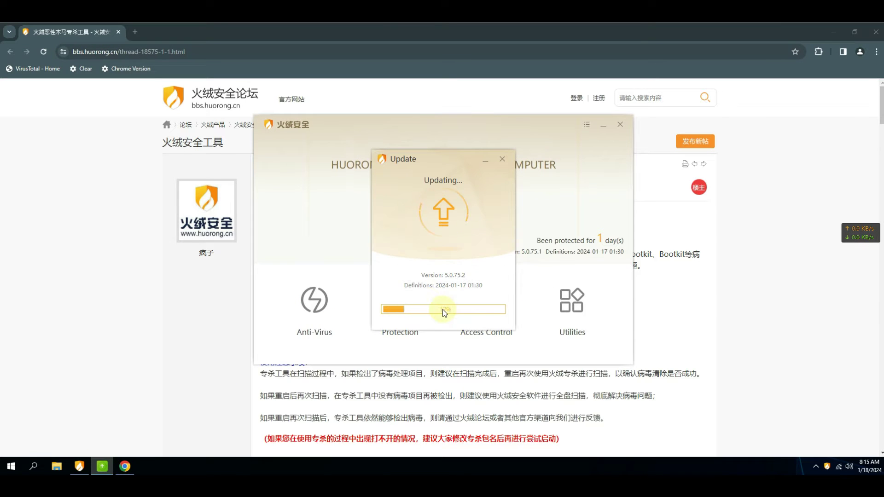
left_click(217, 287)
scroll(369, 269, "down", 5)
scroll(369, 269, "down", 5)
scroll(368, 268, "up", 10)
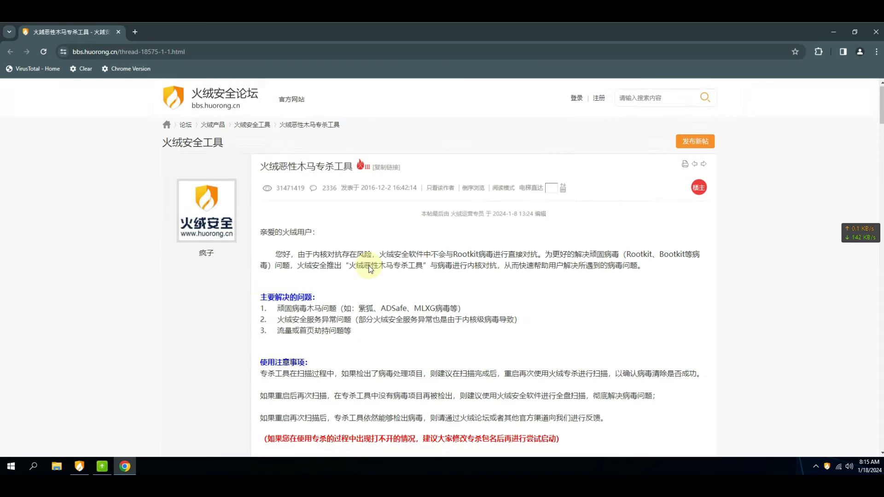
left_click(875, 32)
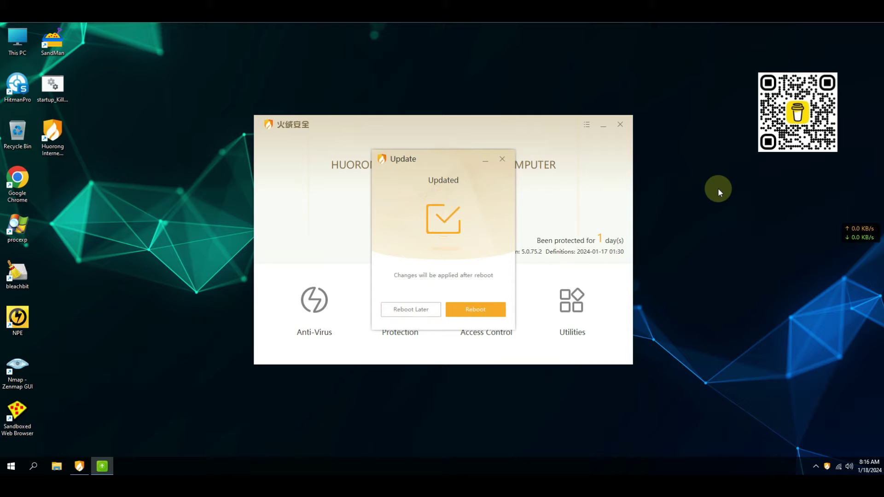
Step: Reboot to apply the update, confirm version 5.0.75.2 in About Huorong, and close the window
left_click(475, 310)
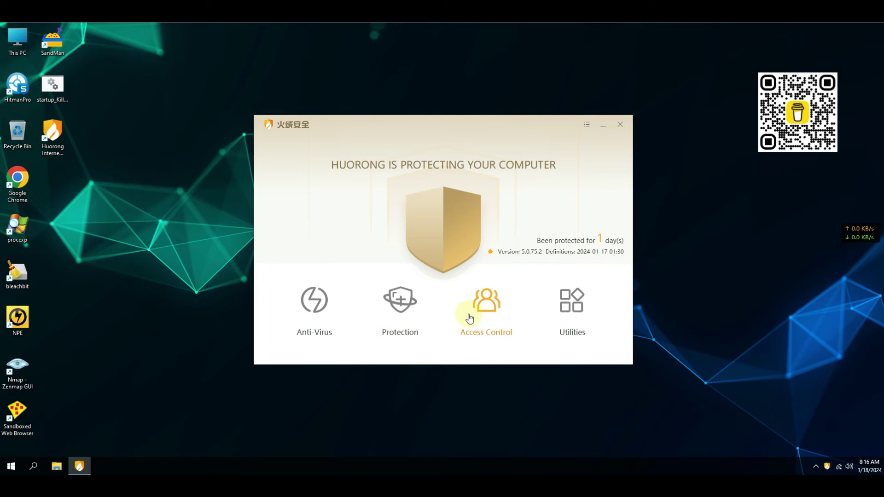
left_click(620, 125)
left_click(586, 124)
left_click(605, 251)
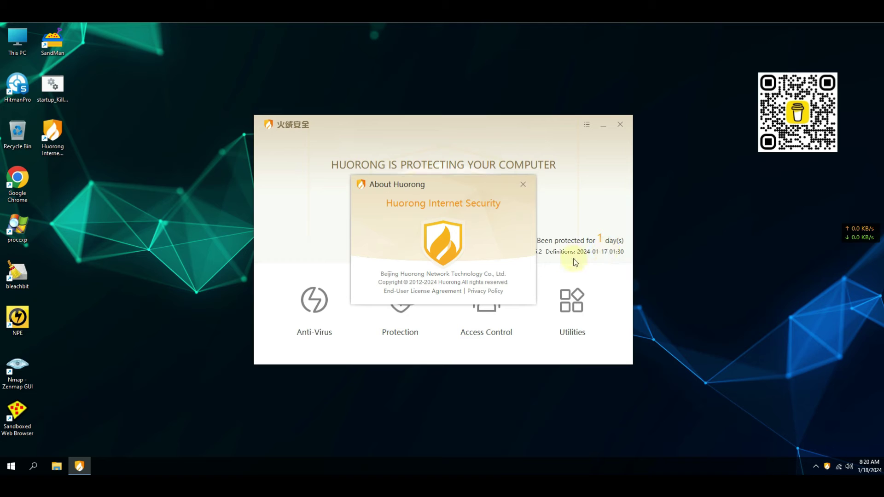
left_click(523, 185)
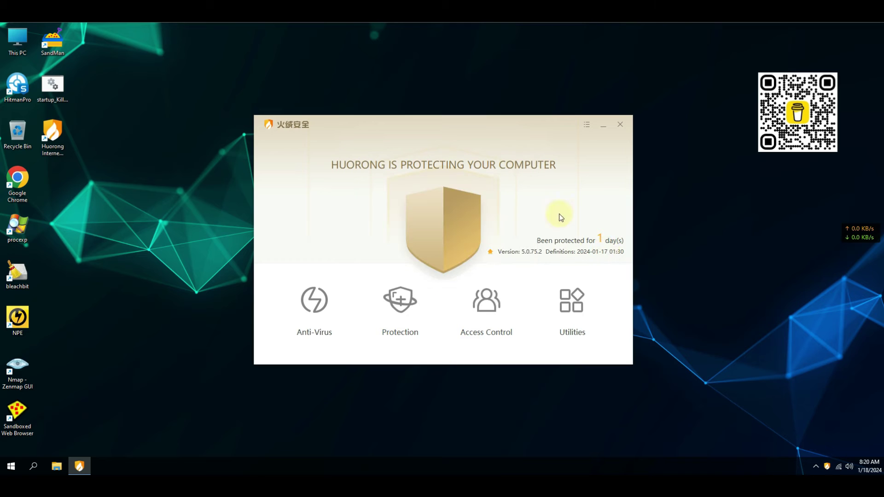
left_click(602, 125)
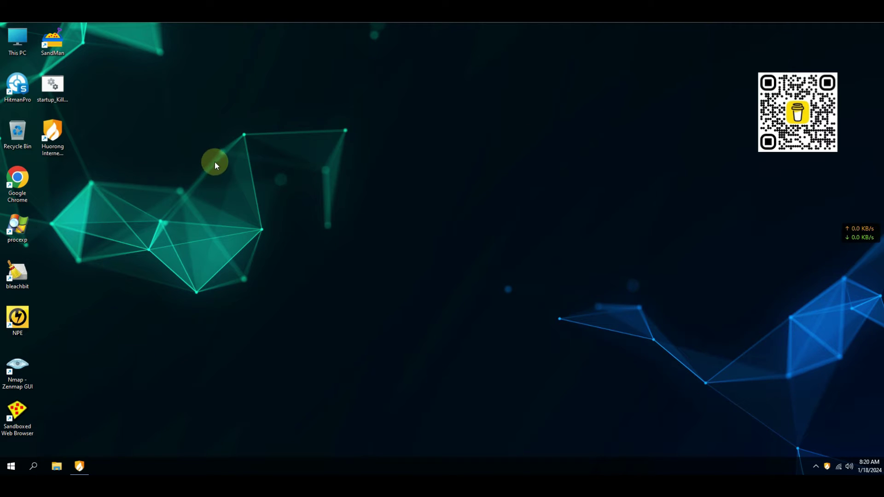
Step: Browse to the Downloads\Rans folder of ransomware archives in File Explorer
key("super+e")
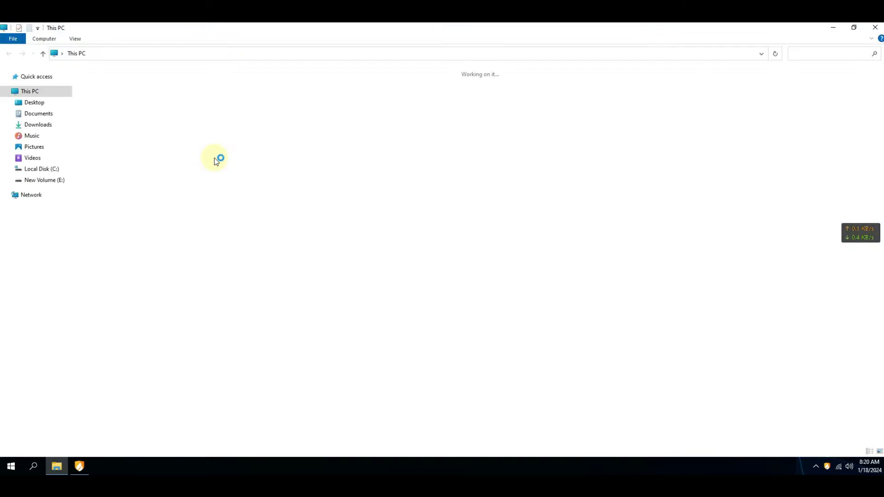
left_click(38, 124)
double_click(97, 115)
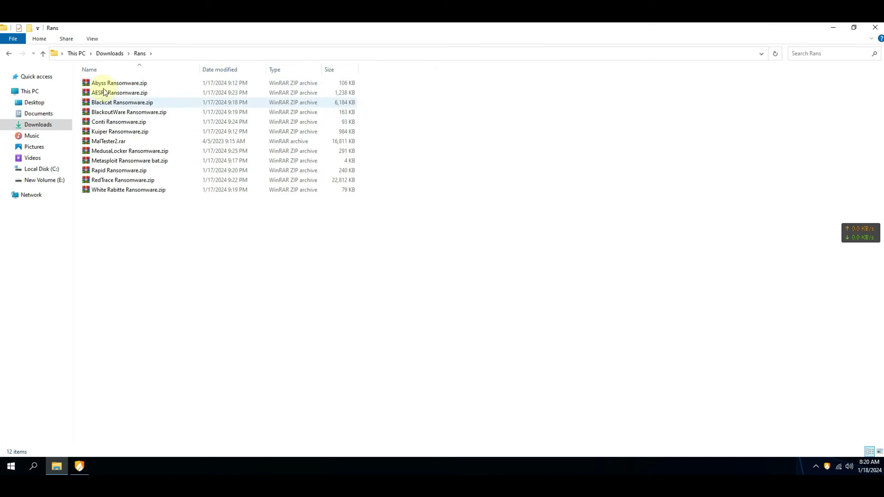
Step: Turn off Huorong's real-time file system and behaviour-based protection
left_click(79, 466)
left_click(401, 304)
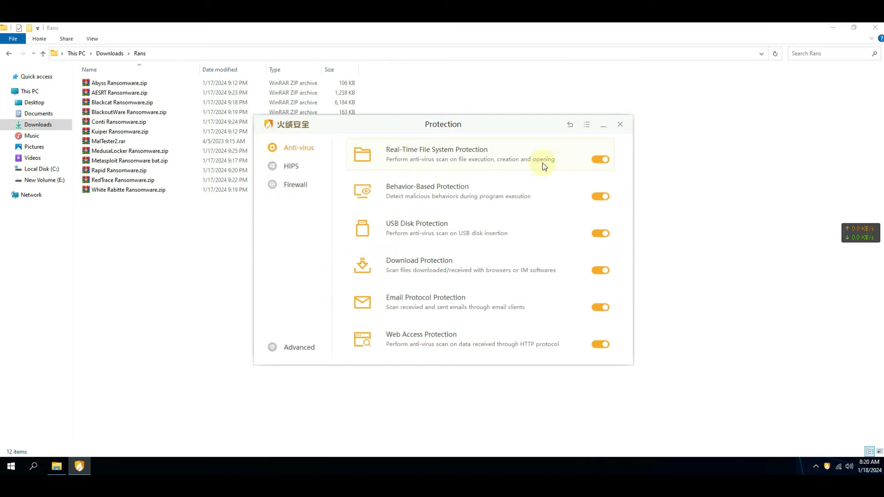
left_click(599, 160)
left_click(599, 196)
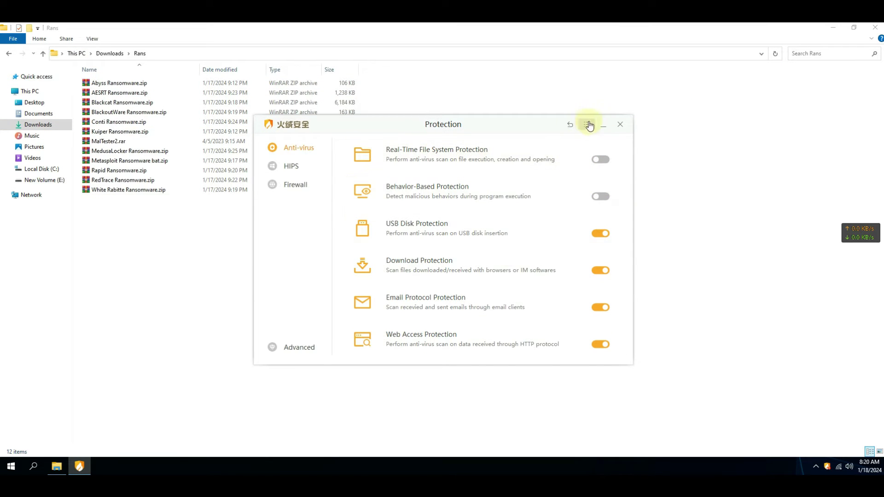
left_click(620, 124)
Step: Extract all twelve archives with the password into one folder, rename it, and close Explorer
left_click_drag(117, 267, 138, 82)
right_click(128, 85)
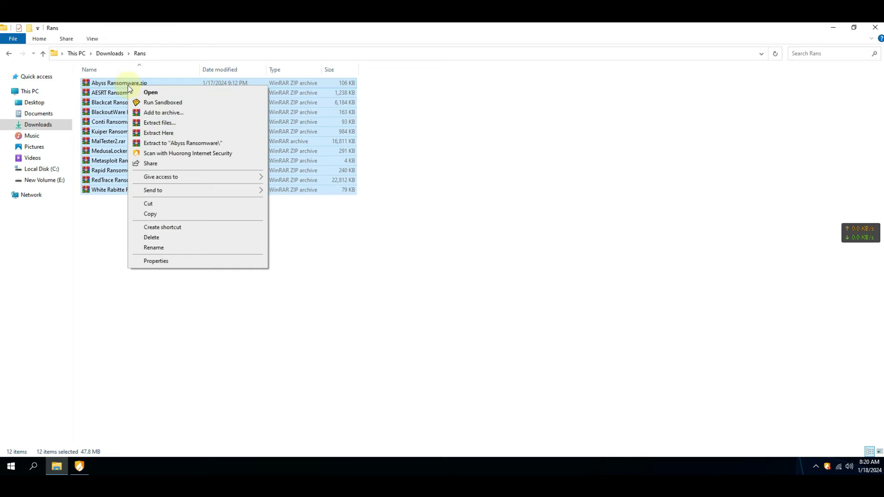
left_click(171, 144)
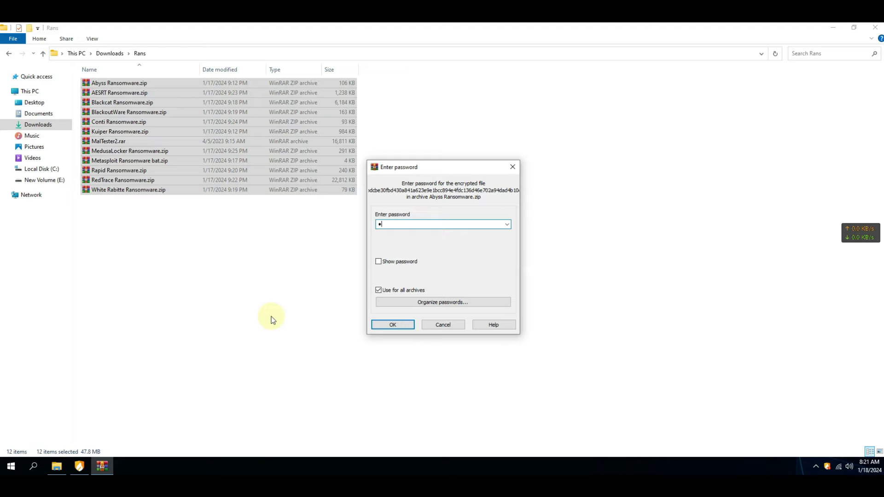
key("Return")
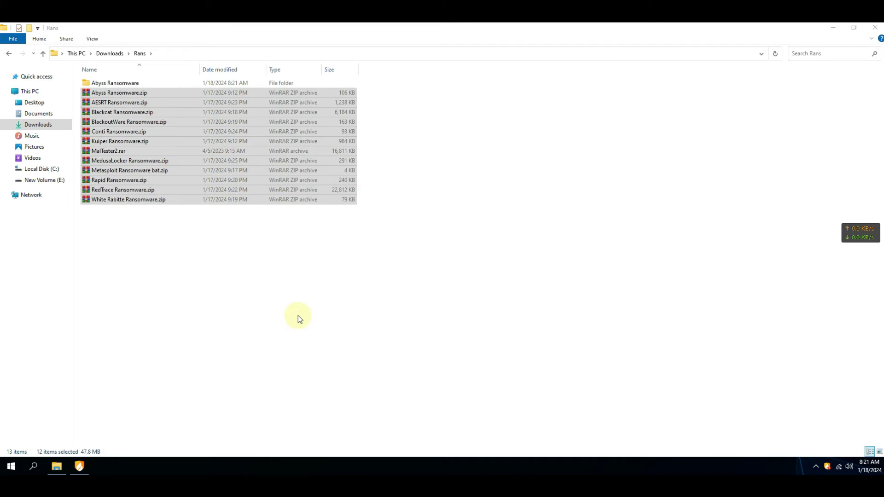
left_click(212, 228)
key("Home")
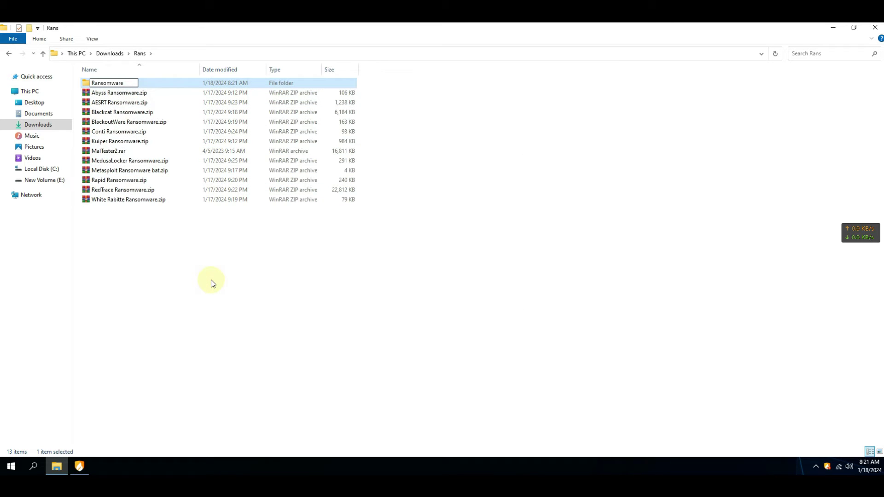
double_click(114, 83)
left_click(140, 53)
left_click(874, 28)
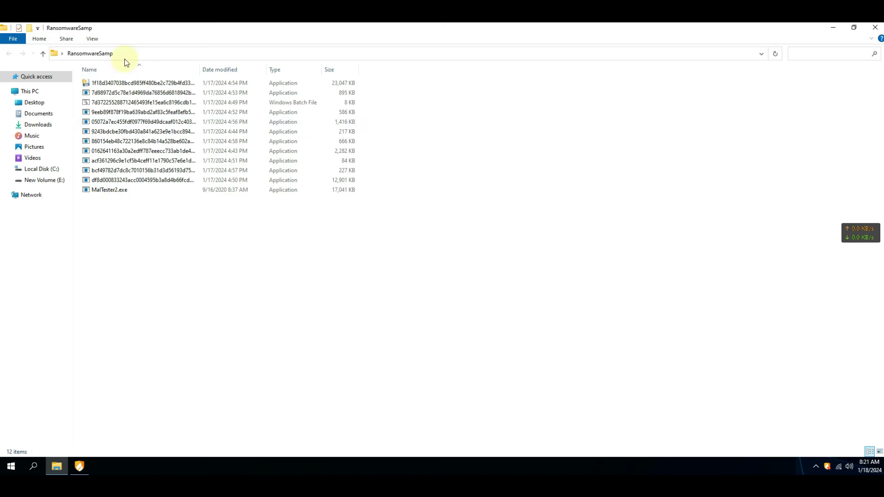
Step: Check MalTester2.exe in the sample folder, minimize it, and return to Huorong's home screen
right_click(108, 190)
key("Escape")
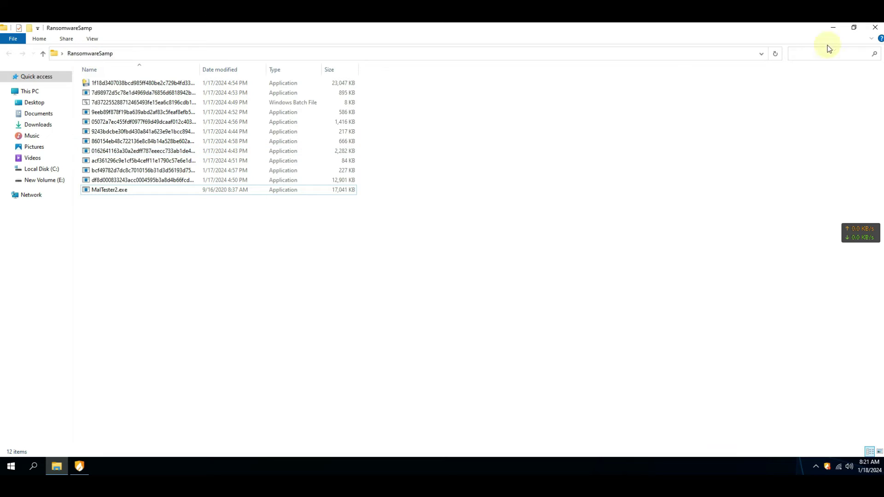
left_click(837, 32)
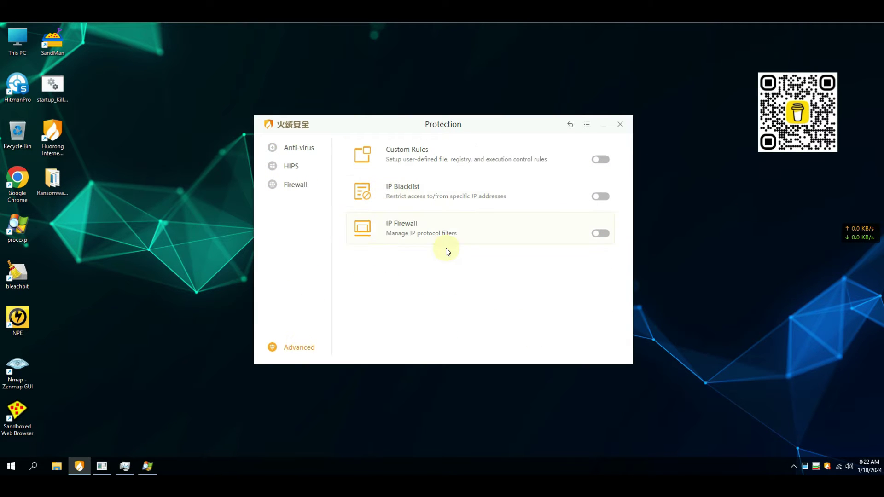
left_click(569, 126)
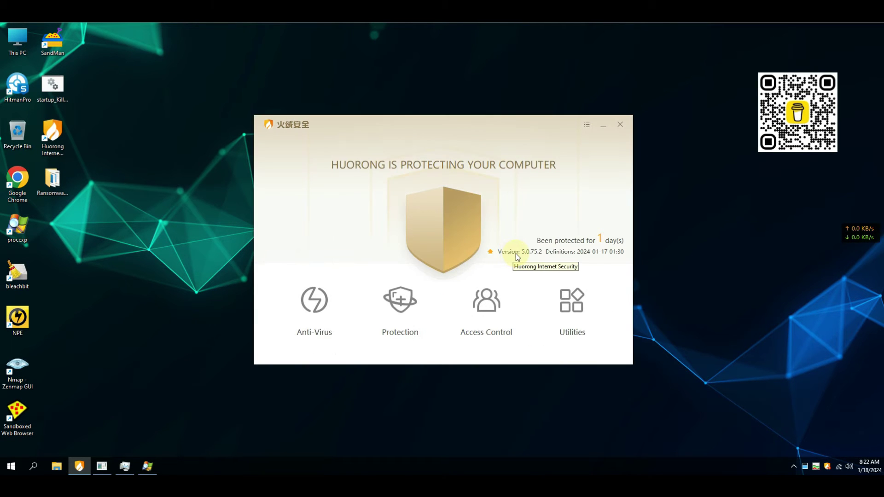
Step: Review the General settings pages for malware scan and updates in Huorong's Settings
left_click(586, 124)
left_click(598, 139)
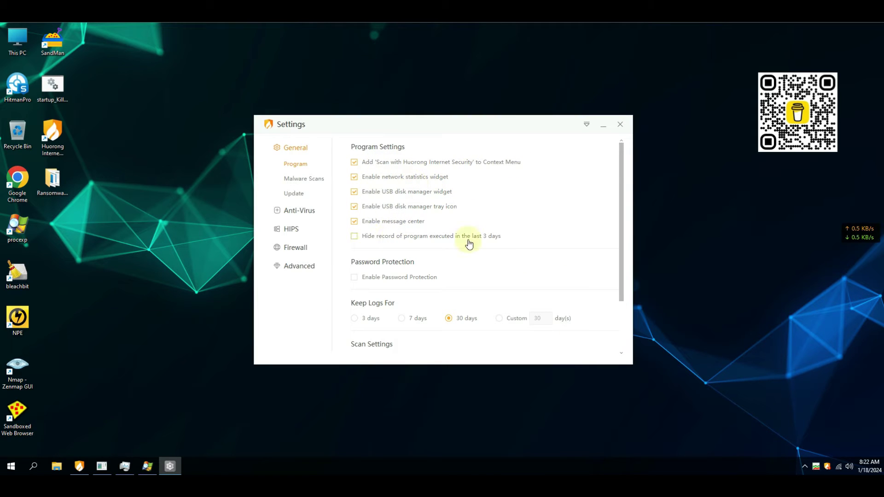
scroll(479, 252, "down", 2)
left_click(303, 178)
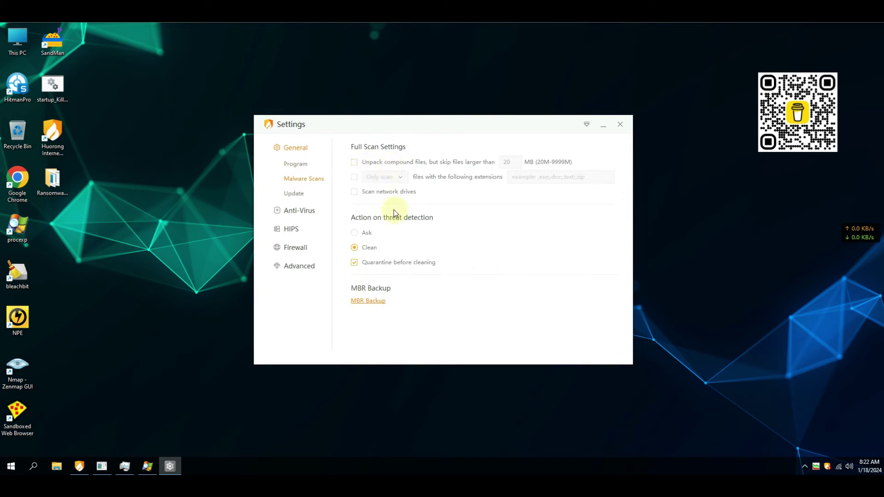
left_click(293, 194)
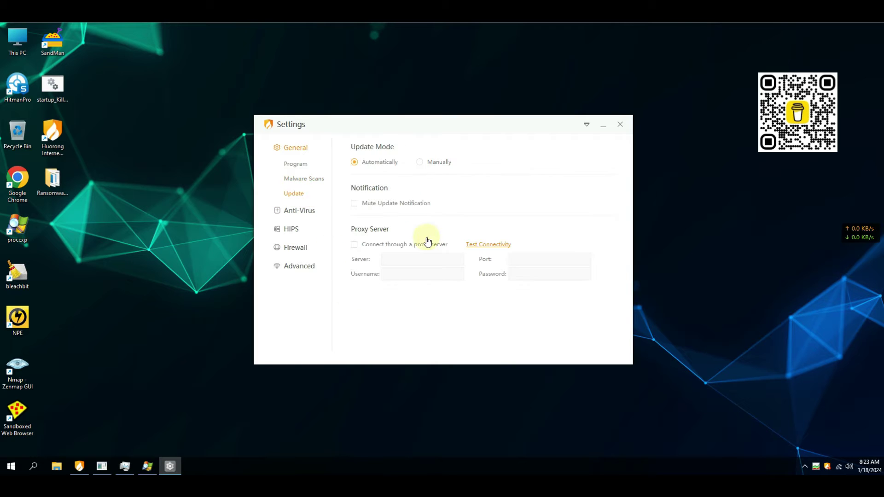
Step: Review the Anti-Virus protection subpages and land on HIPS Host Reinforcement
left_click(301, 212)
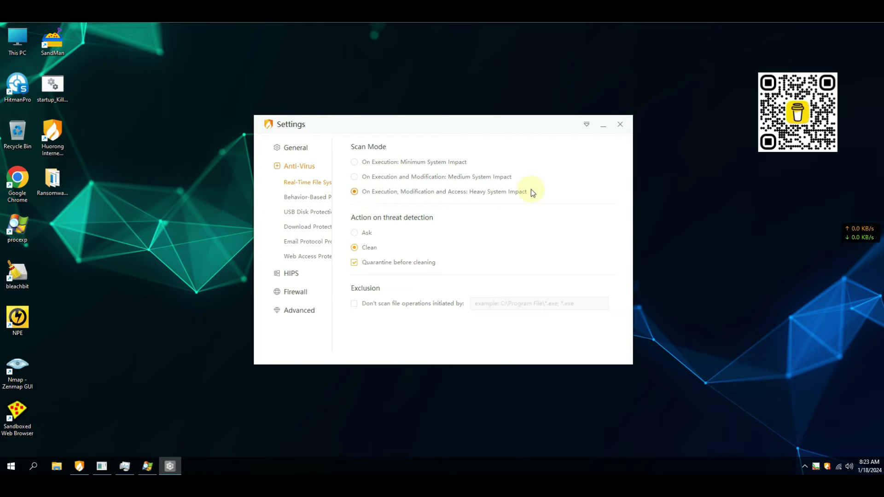
left_click(304, 198)
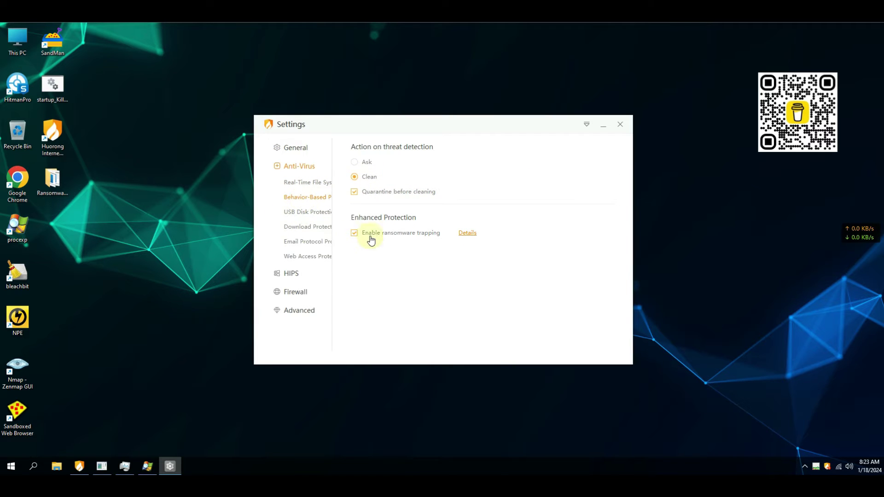
left_click(308, 211)
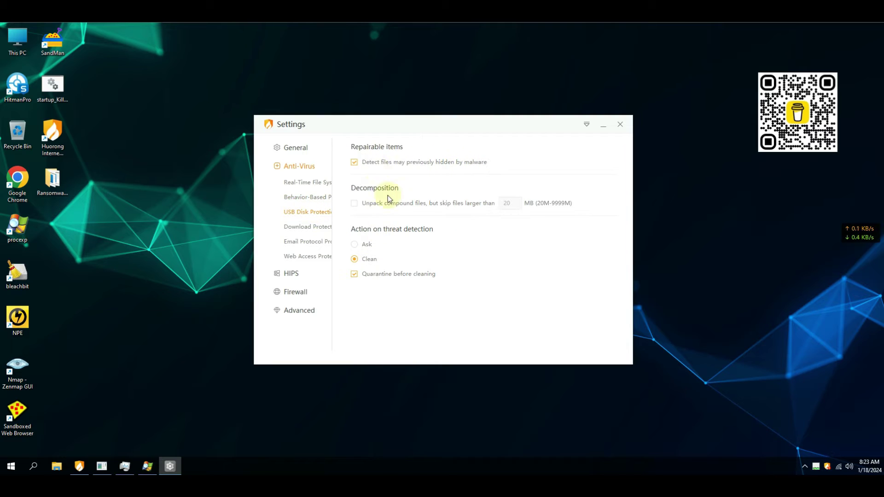
left_click(308, 227)
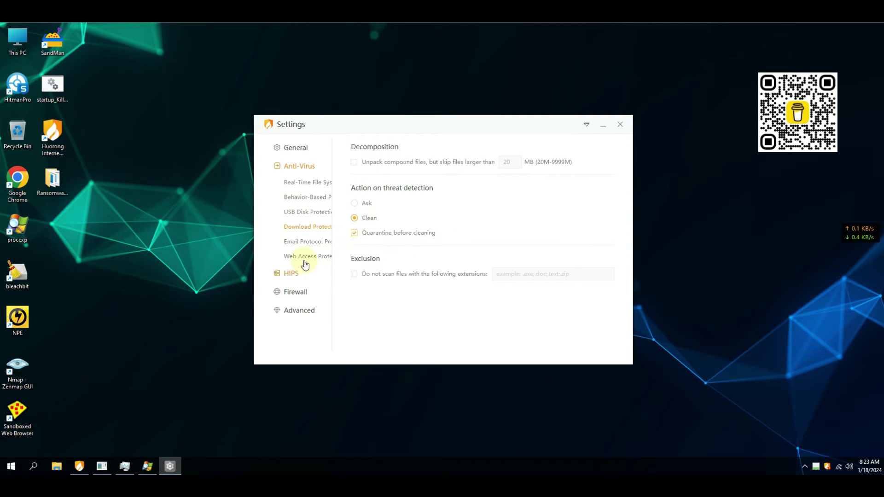
left_click(300, 243)
left_click(304, 259)
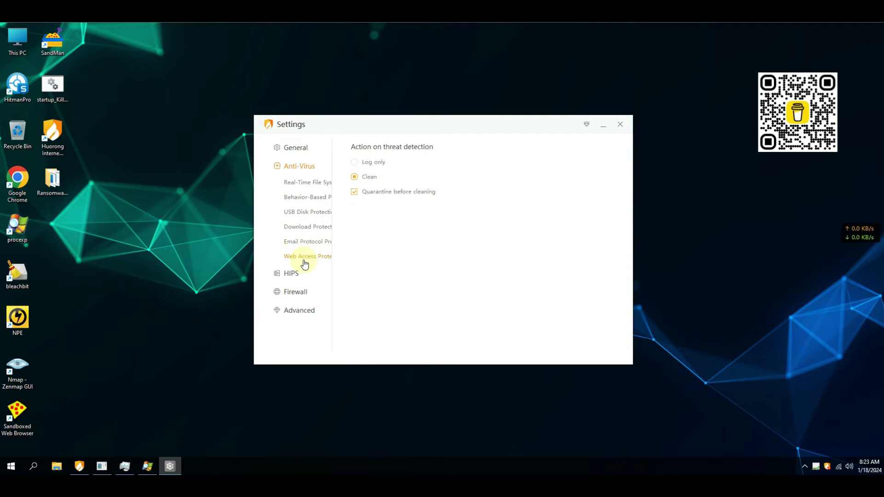
left_click(292, 273)
Step: Set the hidden PowerShell script Sensitive Action verdict to Deny after reviewing File and Registry Defense, then close the rules
left_click(374, 178)
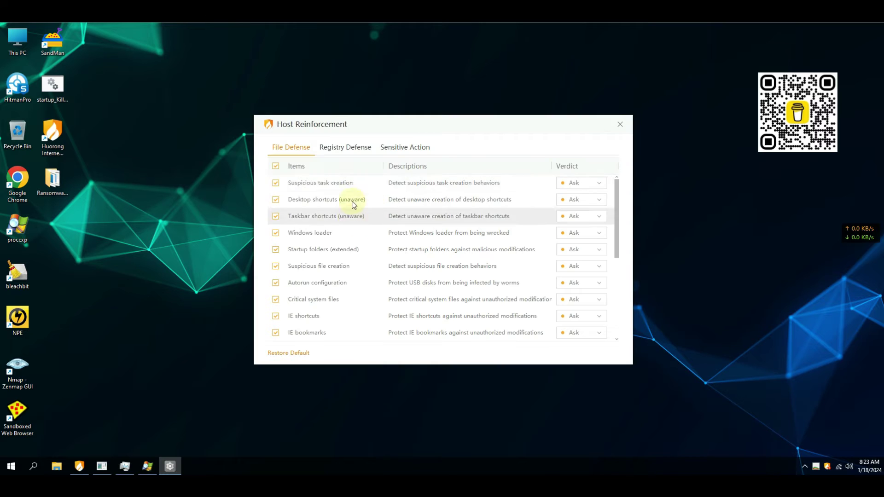
scroll(428, 249, "down", 5)
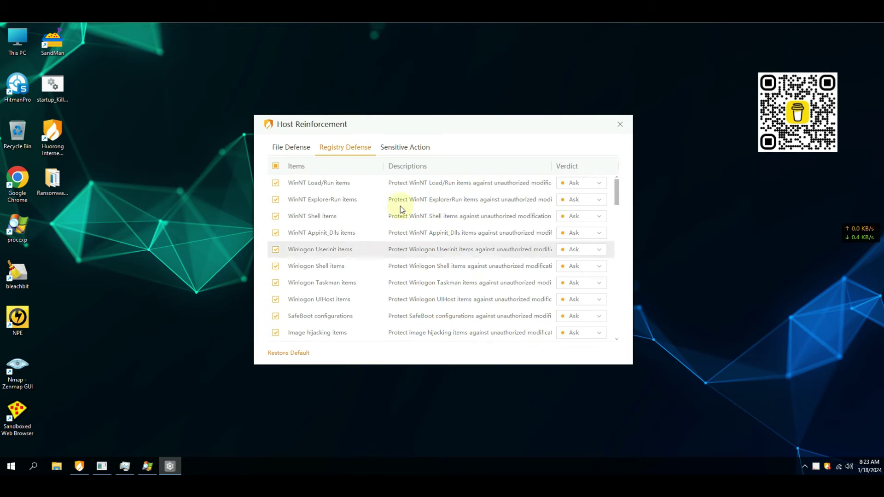
left_click(345, 147)
scroll(428, 249, "down", 5)
left_click(409, 152)
left_click(580, 183)
left_click(575, 208)
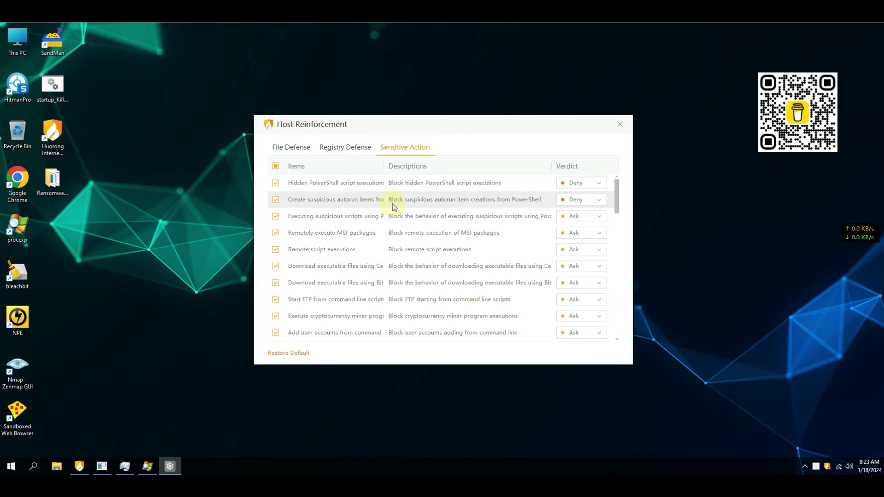
scroll(476, 228, "down", 5)
scroll(484, 229, "down", 5)
scroll(483, 228, "down", 5)
scroll(483, 228, "down", 5)
scroll(484, 228, "down", 3)
left_click(619, 124)
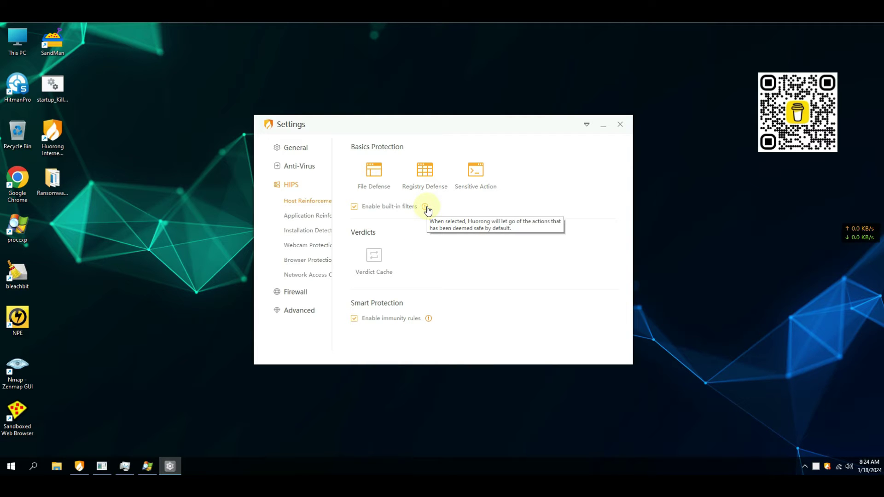
Step: Review the HIPS and firewall subpages: application reinforcement, installation detection, browser protection, network control, lateral movement, remote access
left_click(303, 216)
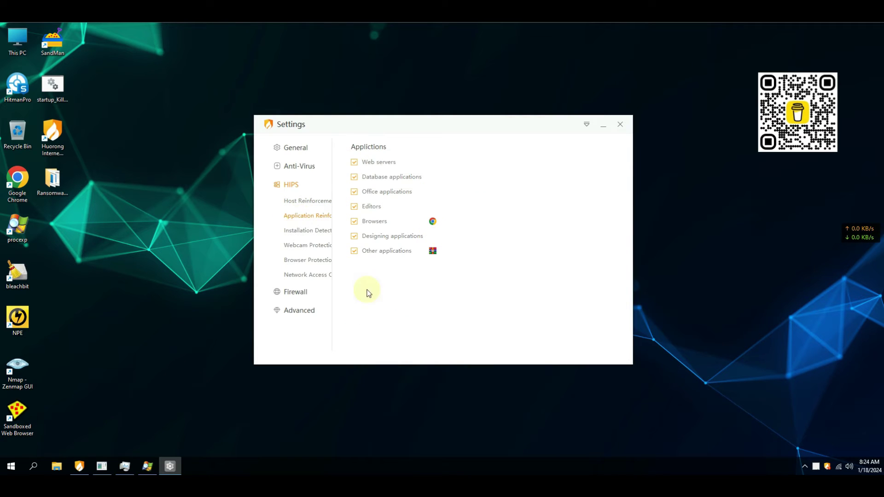
left_click(300, 231)
left_click(305, 260)
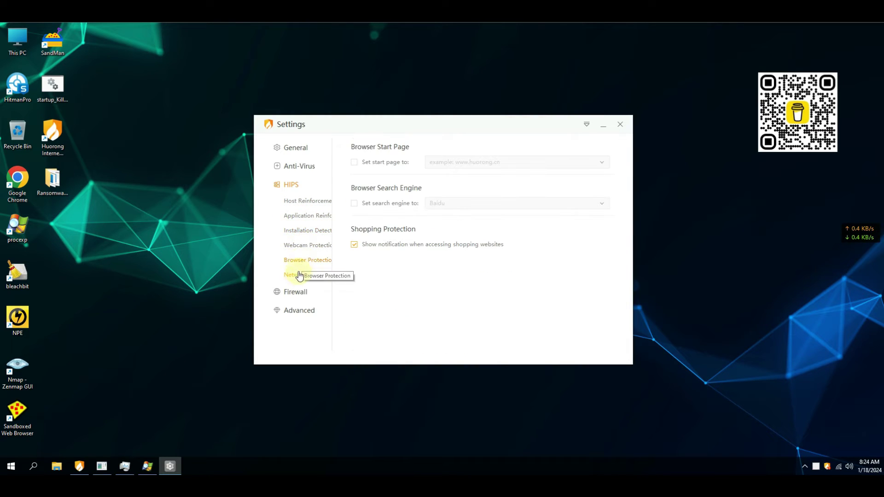
left_click(298, 274)
left_click(295, 293)
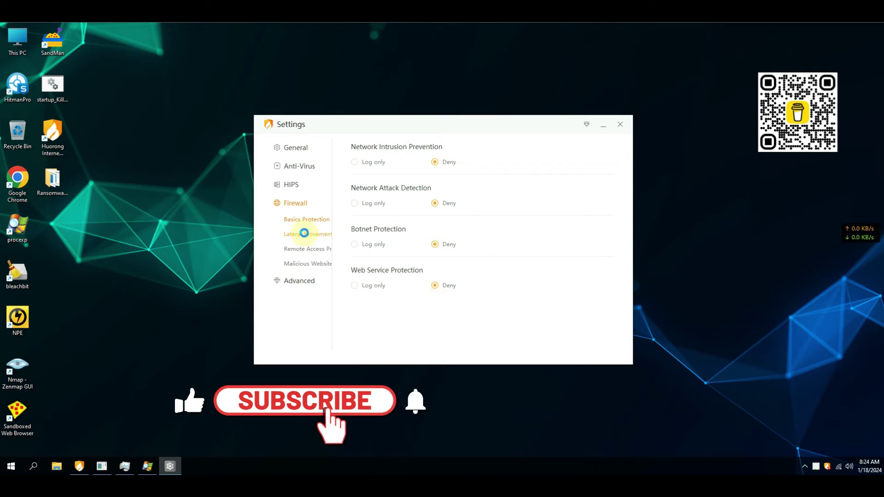
left_click(307, 234)
left_click(307, 249)
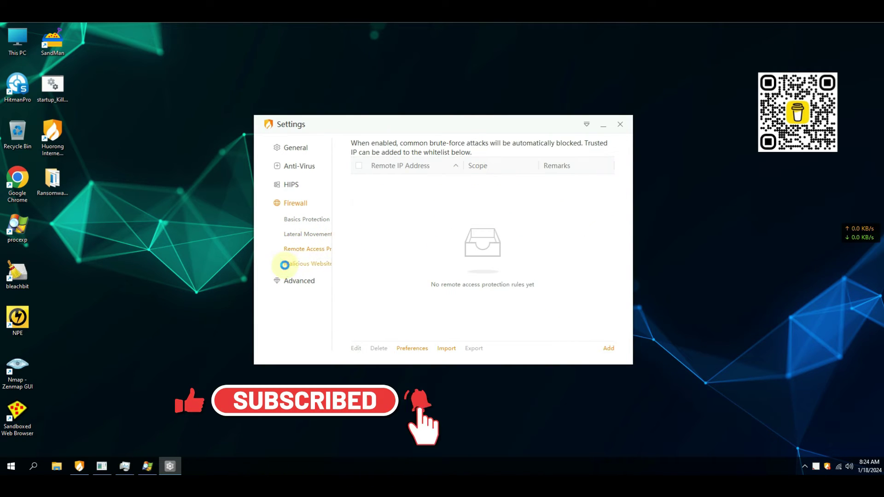
Step: Review the advanced custom rules, update, general and malware scan settings, then close Settings
left_click(314, 280)
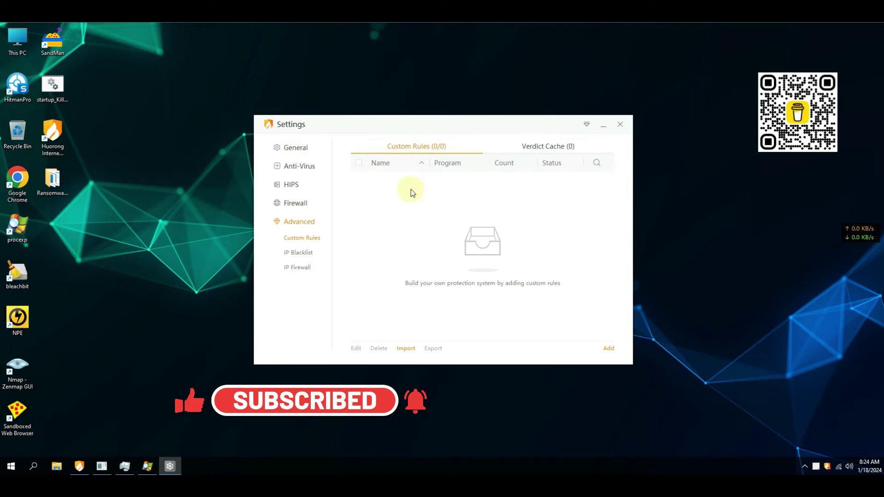
left_click(304, 255)
left_click(304, 271)
left_click(297, 148)
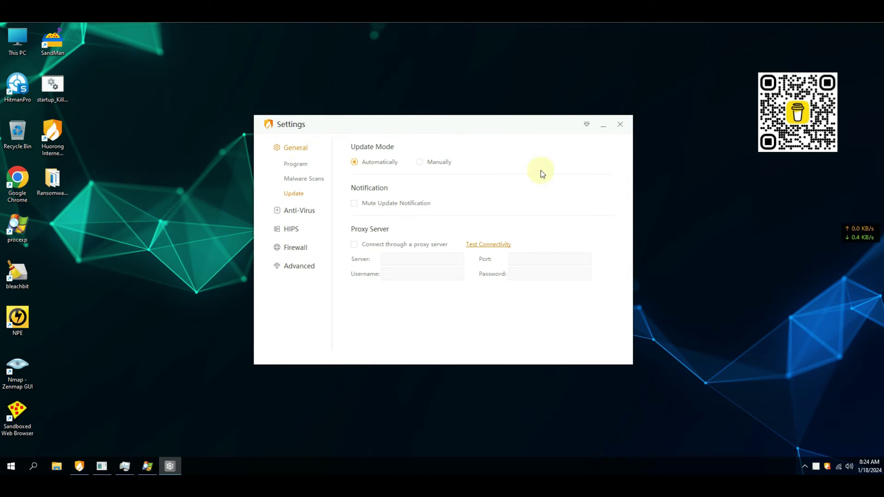
left_click(297, 165)
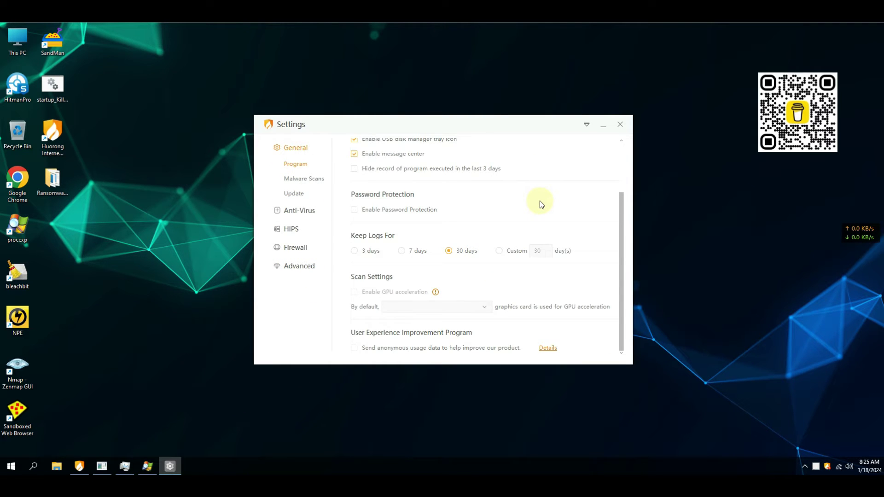
scroll(539, 201, "up", 3)
left_click(304, 179)
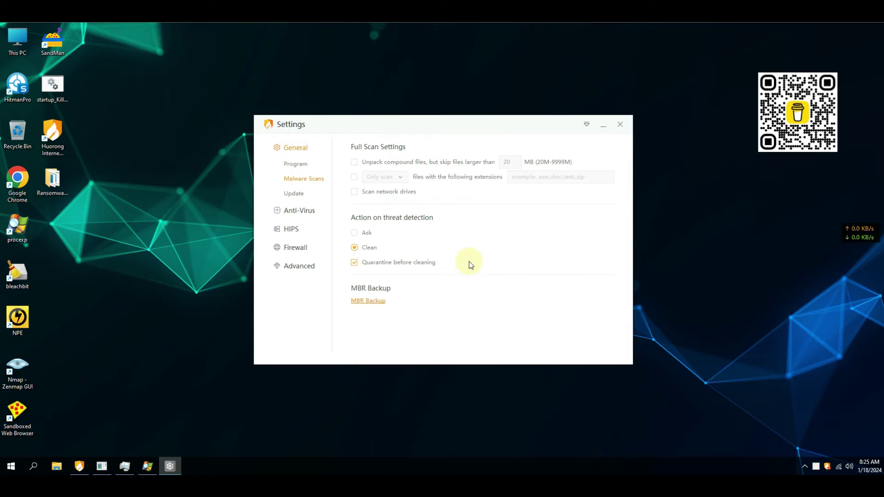
left_click(619, 128)
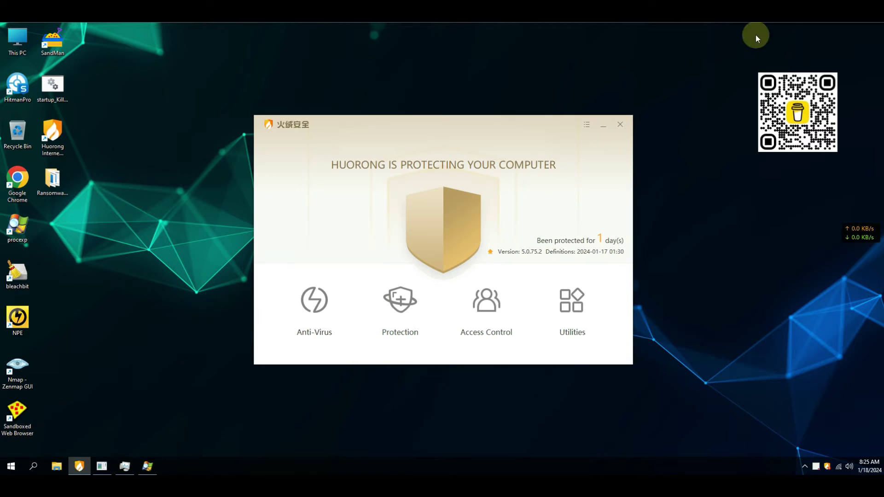
Step: Arrange the MalTester2 console and Process Explorer, and inspect Test_File_5.txt's contents in Documents
left_click(57, 466)
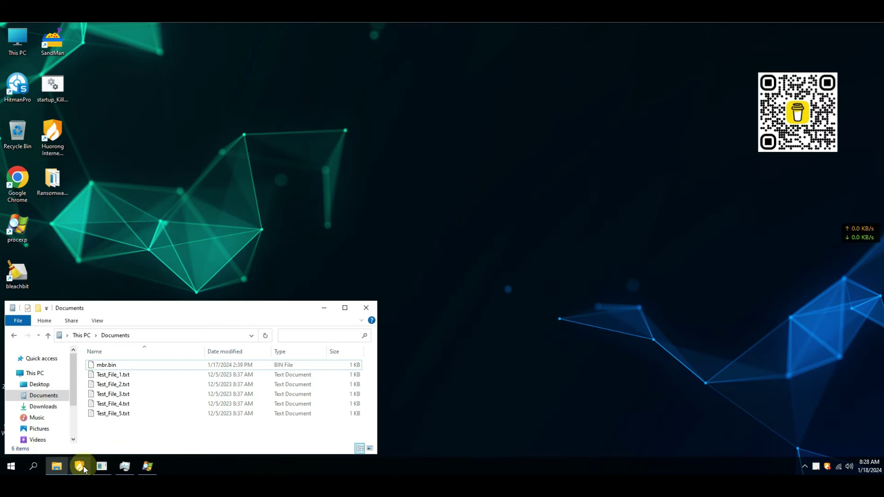
left_click(81, 466)
left_click_drag(234, 96, 160, 31)
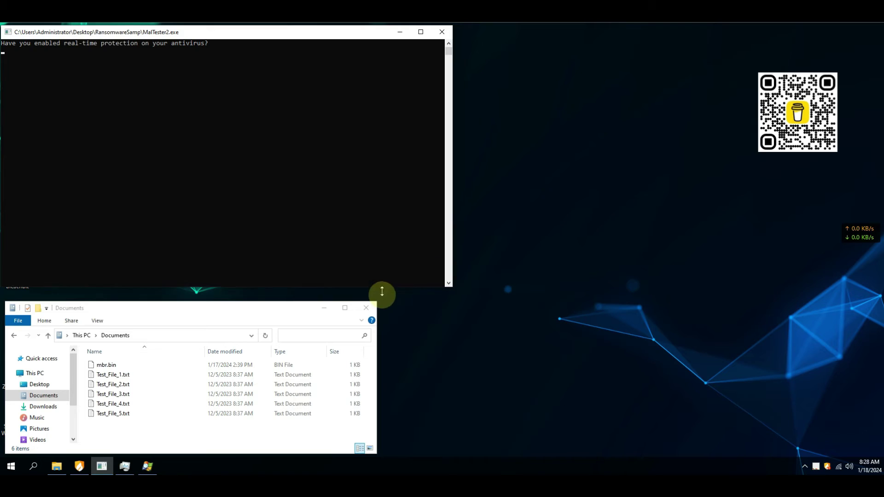
left_click(146, 466)
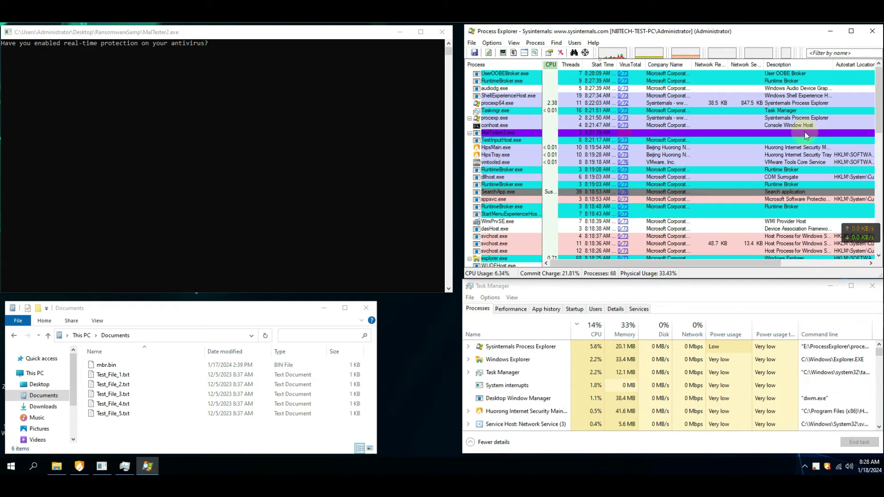
mouse_move(878, 104)
left_mouse_down()
mouse_move(878, 162)
mouse_move(879, 76)
left_mouse_up()
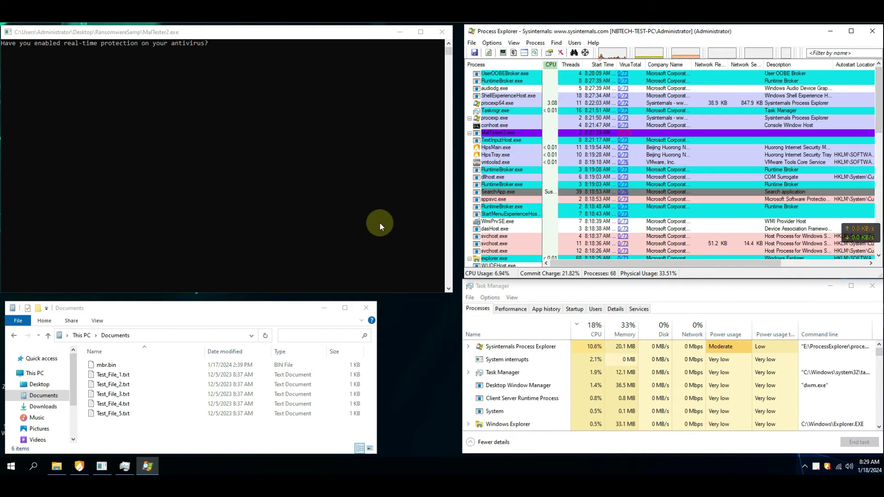
double_click(112, 413)
left_click_drag(138, 140, 56, 106)
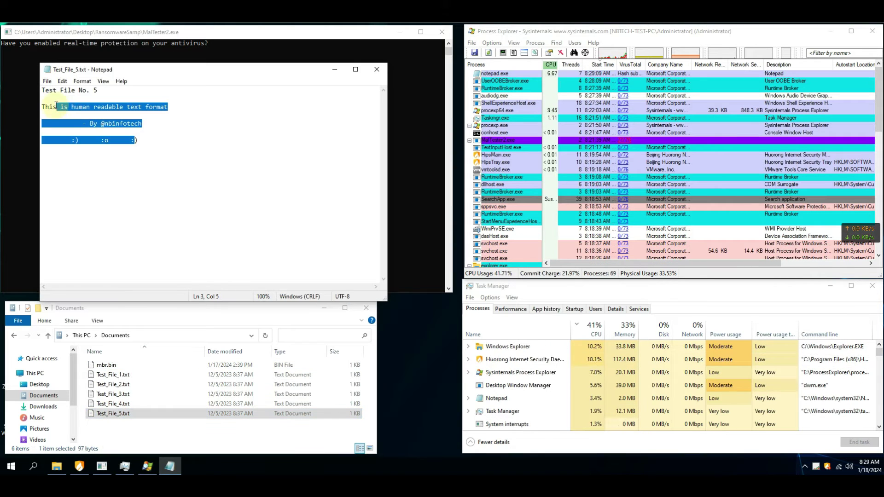
left_click(159, 121)
left_click(377, 69)
Step: Turn on Huorong real-time file system and behavior-based protection, then answer yes to start the test
left_click(80, 468)
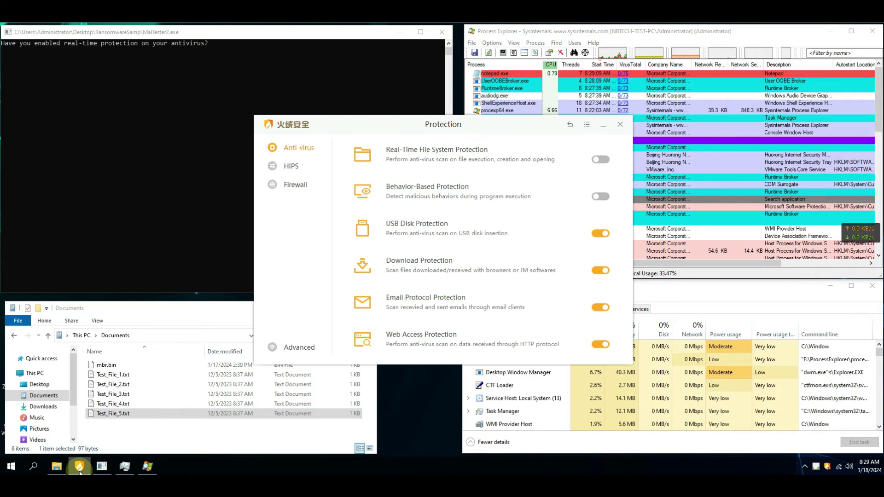
left_click(600, 159)
left_click(601, 197)
left_click(291, 165)
left_click(295, 185)
scroll(516, 204, "down", 1)
left_click(621, 124)
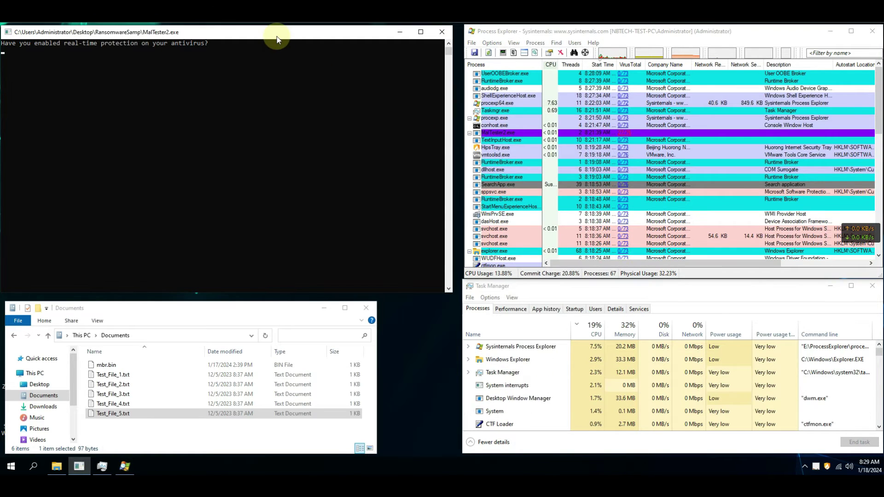
left_click(274, 179)
type("y")
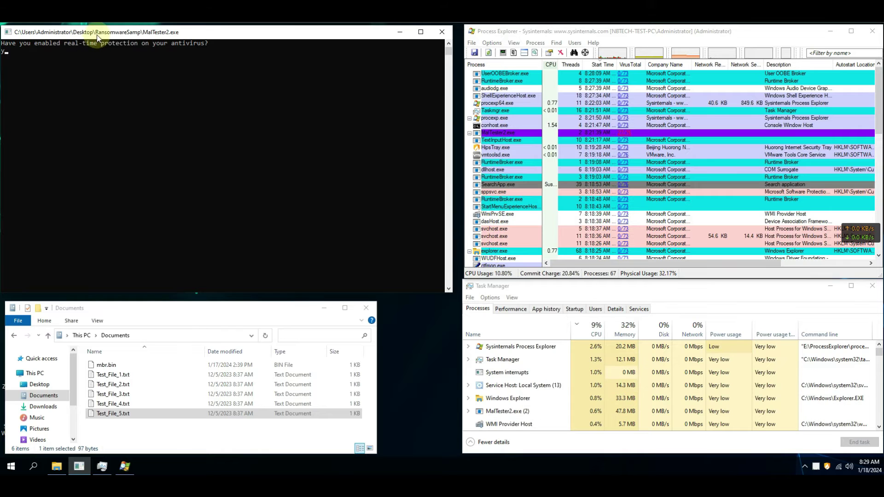
key("Return")
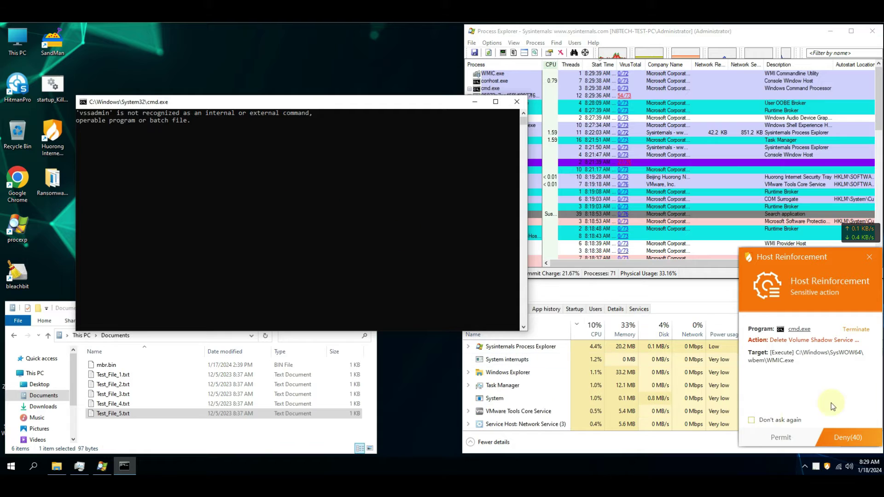
Step: Deny the shadow-copy deletion with Don't ask again ticked, then deny the registry change disabling Task Manager
left_click(769, 420)
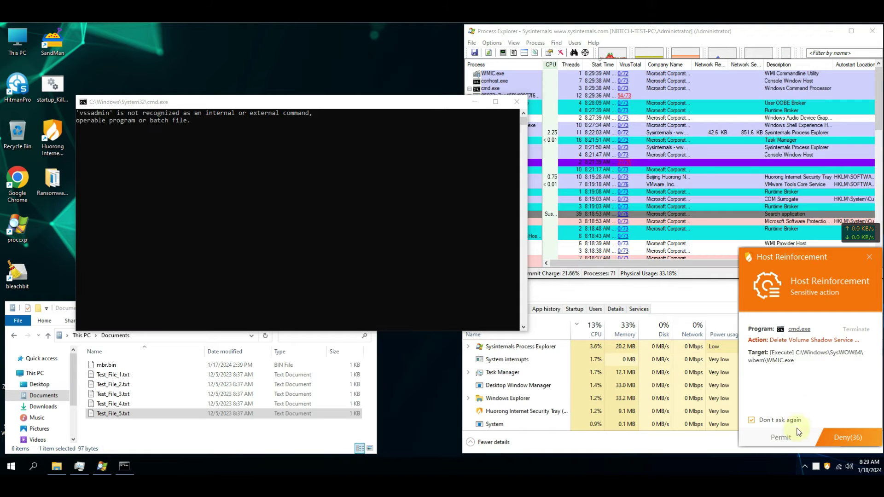
left_click(848, 438)
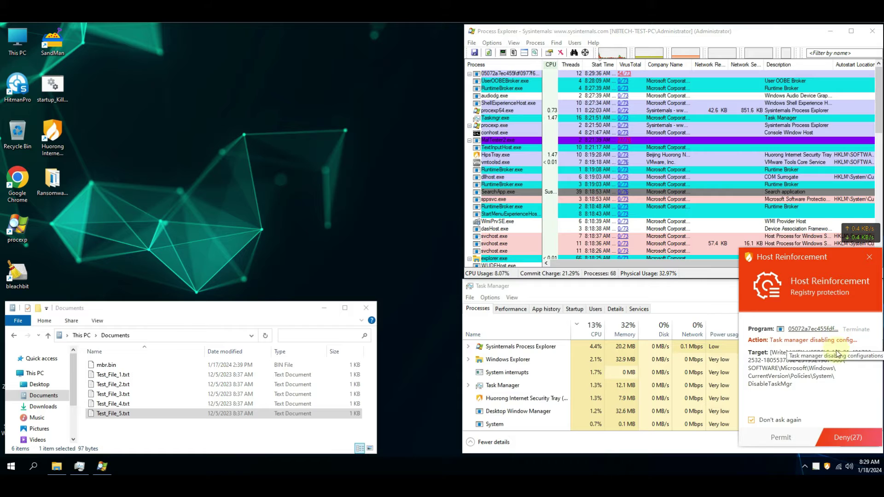
left_click(846, 437)
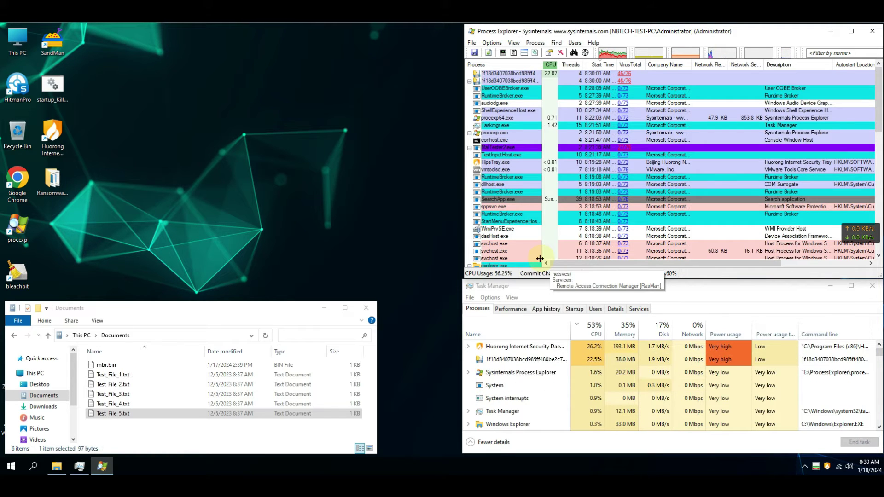
right_click(511, 148)
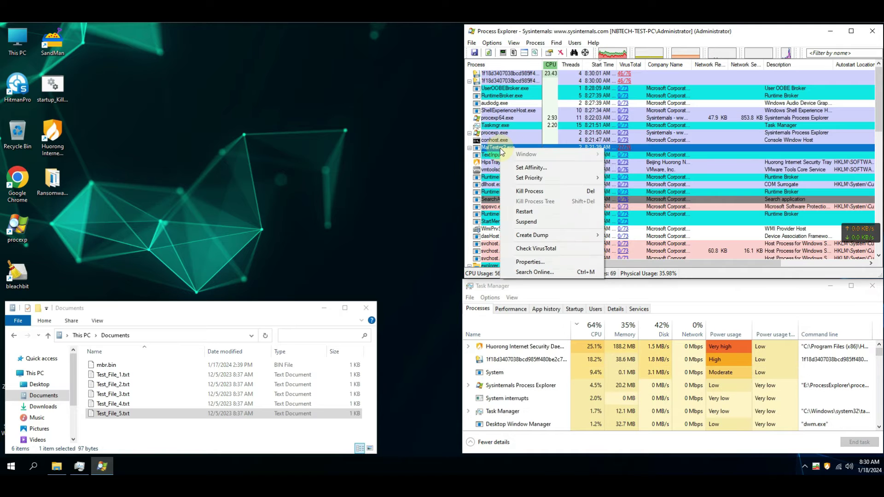
left_click(633, 263)
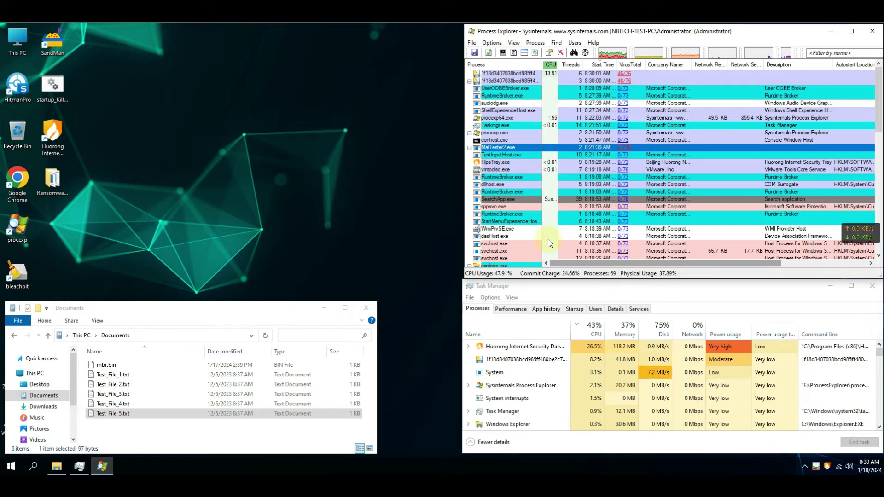
Step: Expand the Huorong daemon's child process, sort by disk usage, and check Downloads, Desktop and Documents contents
double_click(539, 346)
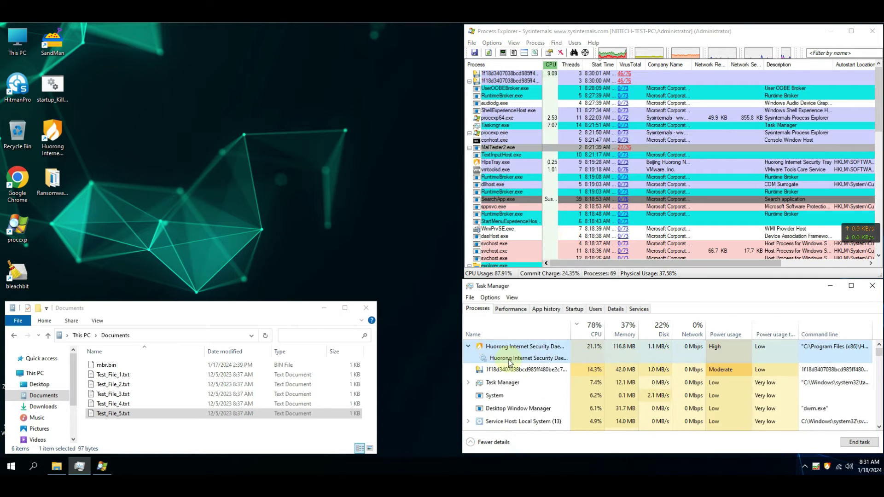
scroll(536, 359, "down", 5)
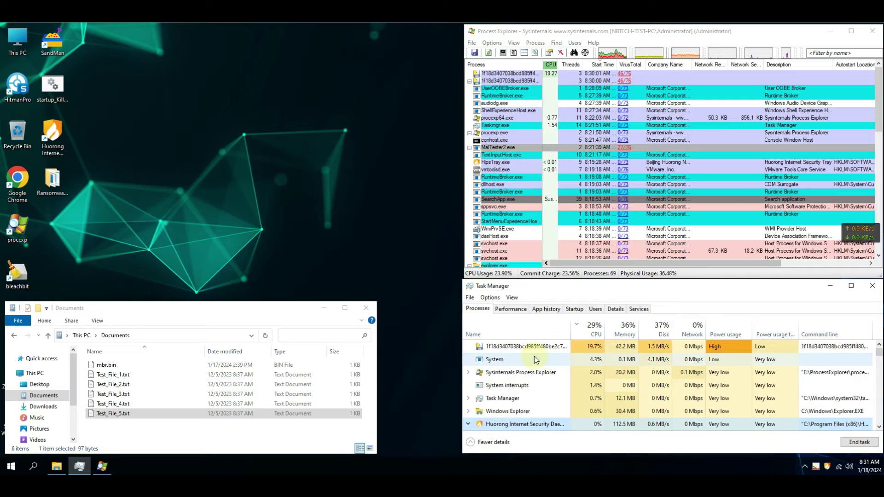
scroll(534, 355, "down", 3)
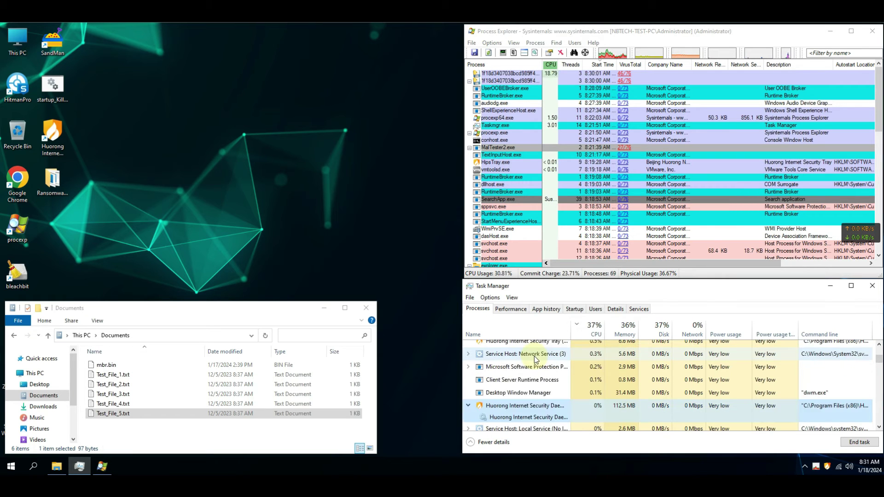
scroll(534, 356, "down", 3)
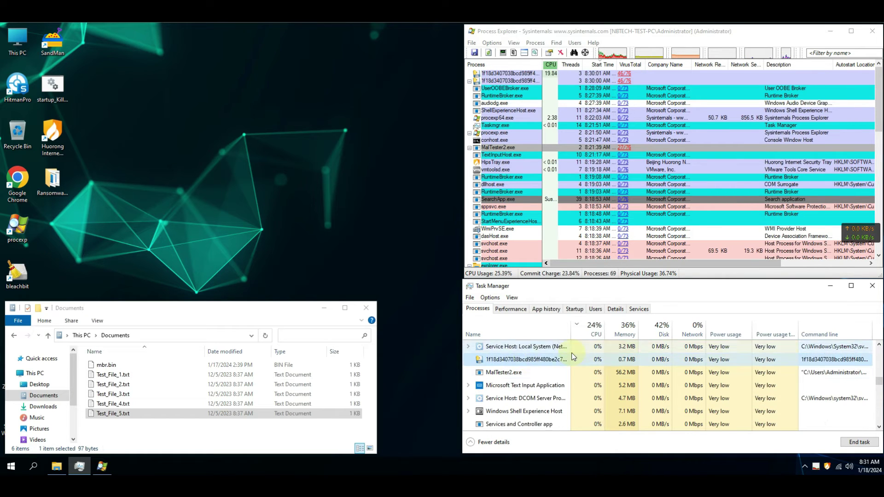
scroll(534, 355, "down", 1)
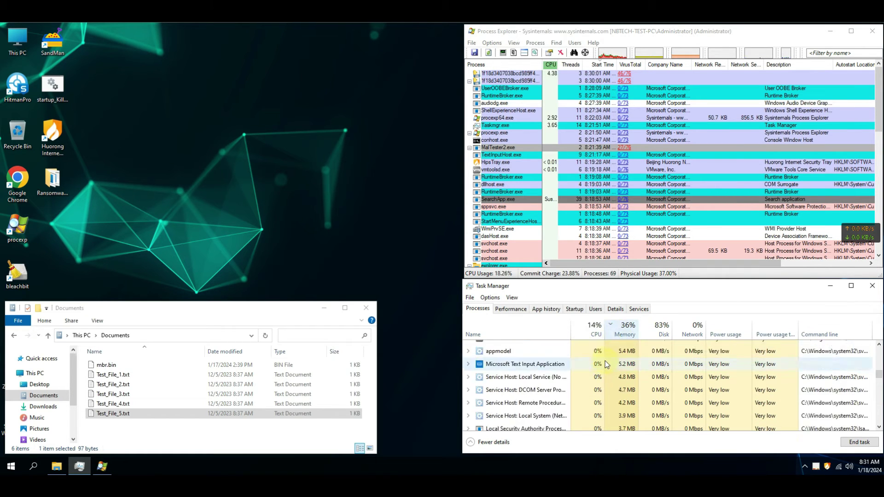
left_click(660, 330)
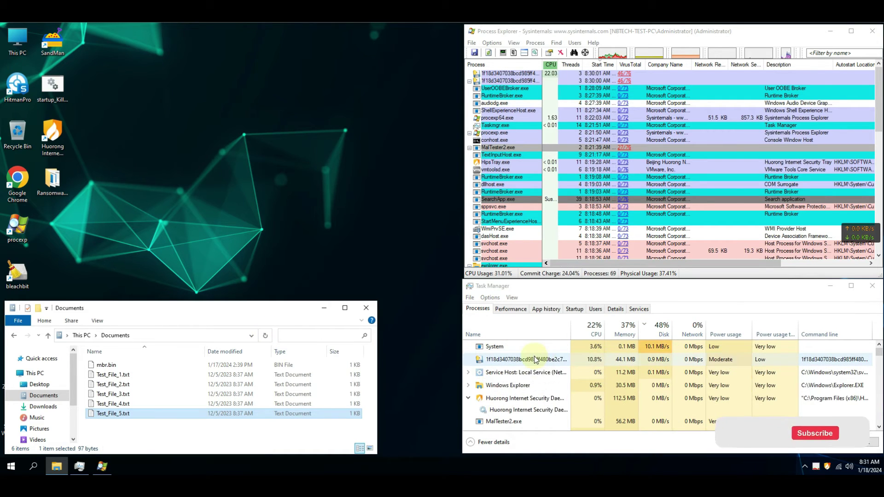
left_click(43, 406)
left_click(39, 384)
left_click(39, 428)
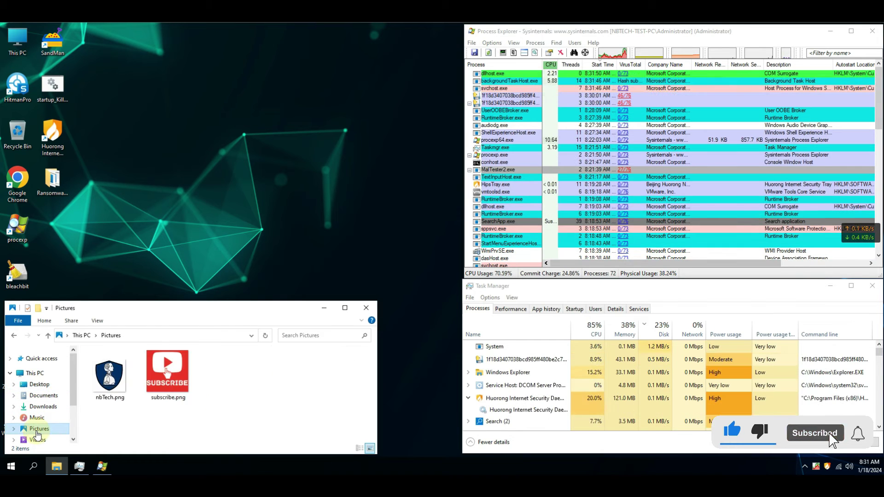
left_click(43, 395)
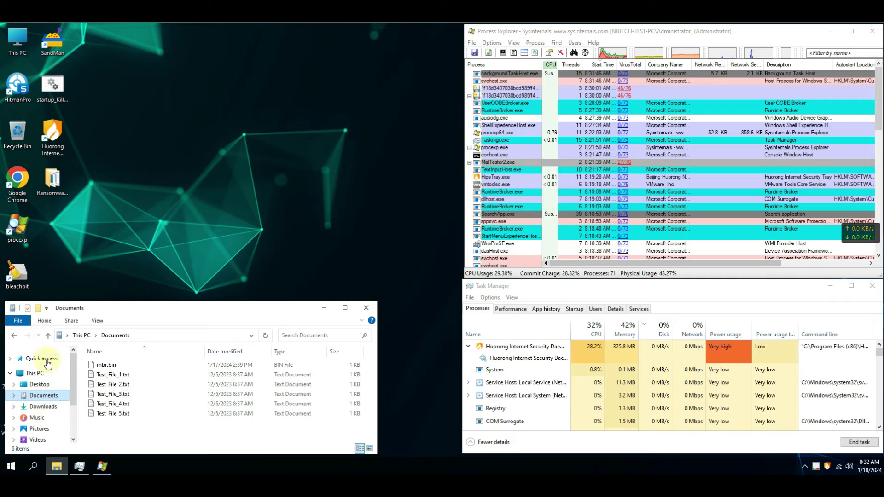
left_click(525, 162)
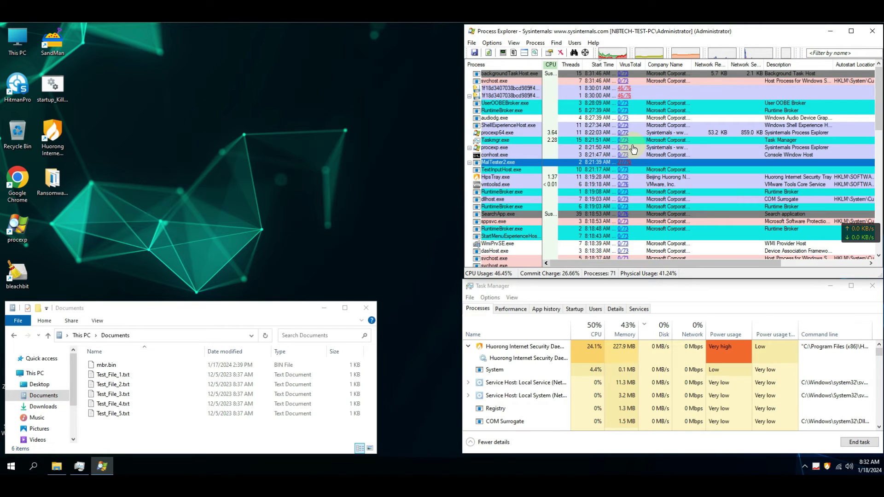
Step: Select the sample's process and its error text, then launch Task Manager from the security screen
left_click(526, 96)
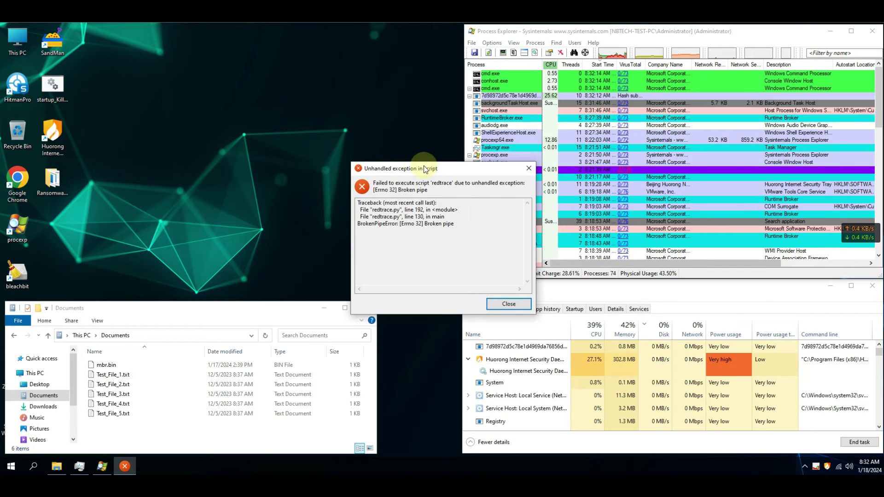
left_click_drag(359, 209, 472, 218)
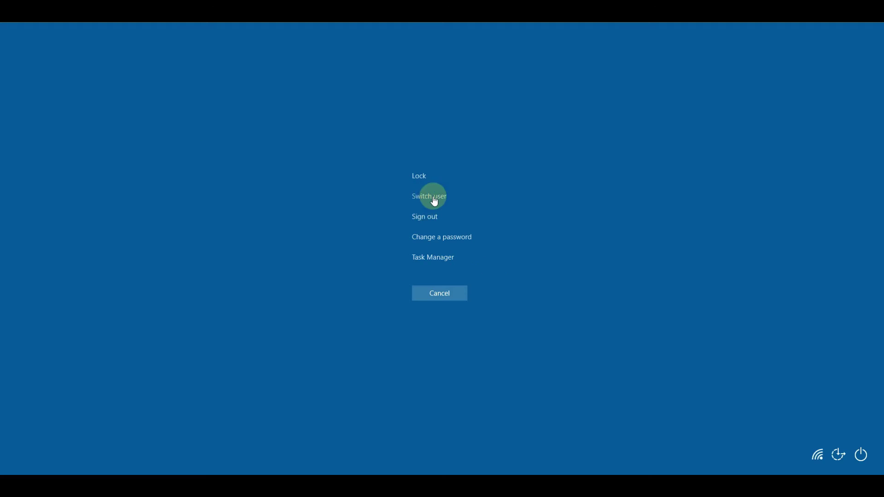
left_click(423, 254)
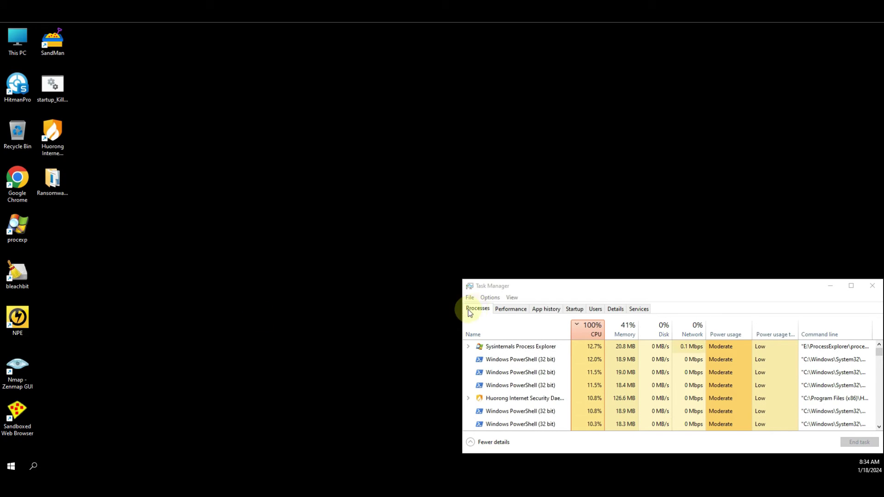
Step: Relaunch Process Explorer and kill the sample's hash-named 1f18d34... process
double_click(17, 229)
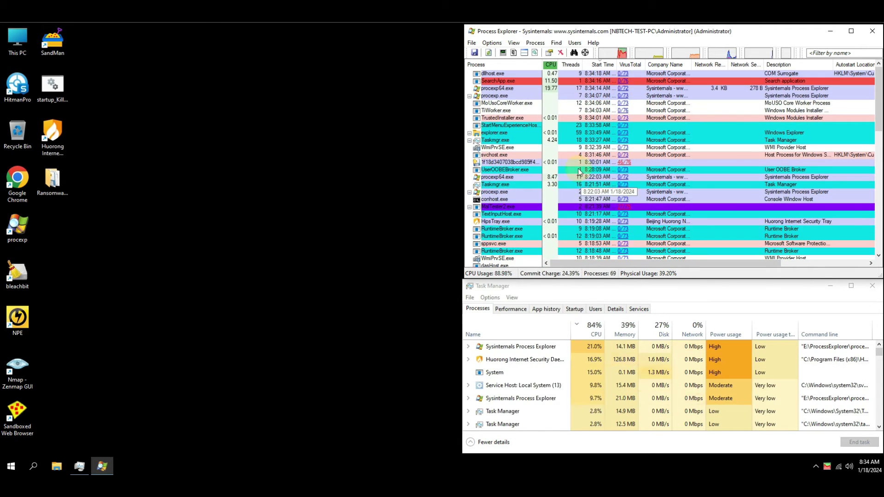
left_click(555, 161)
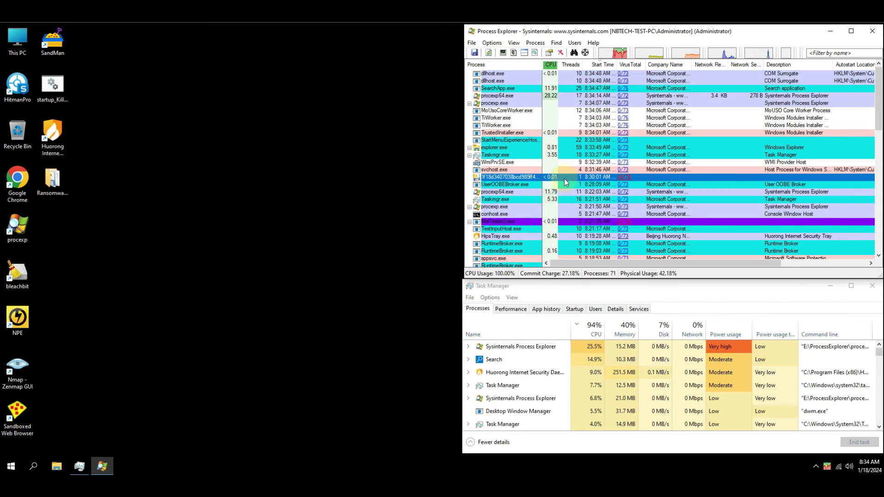
right_click(564, 170)
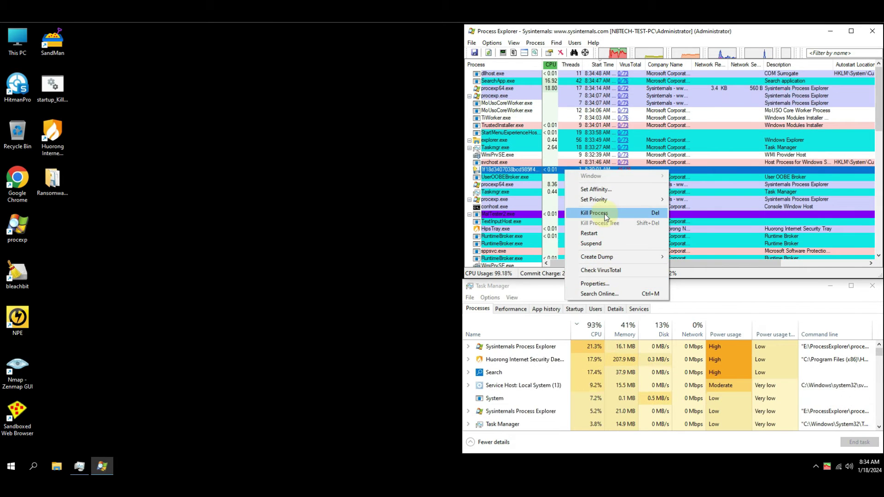
left_click(594, 213)
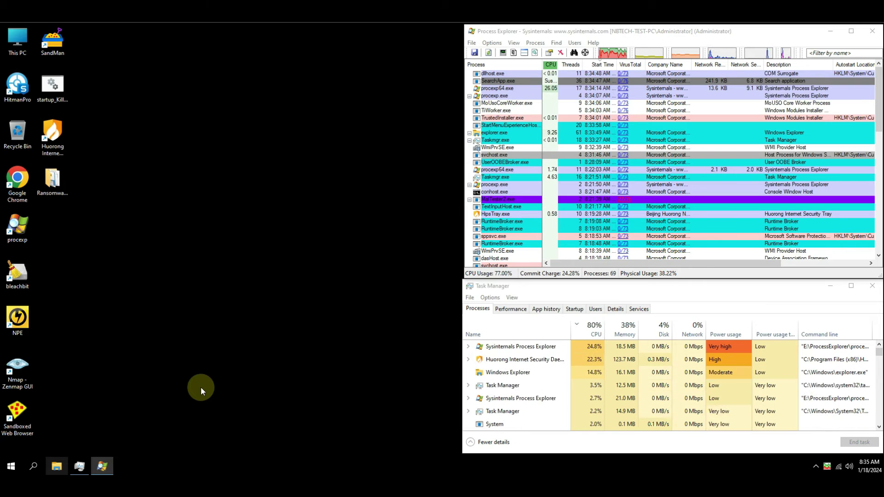
Step: Check the Documents test files in a new Explorer window and kill the leftover MalTester2.exe process
key("super+e")
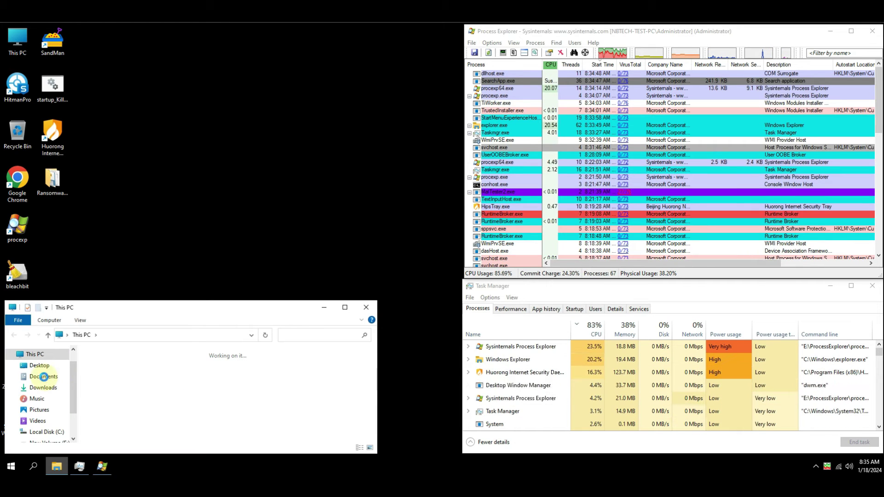
left_click(44, 377)
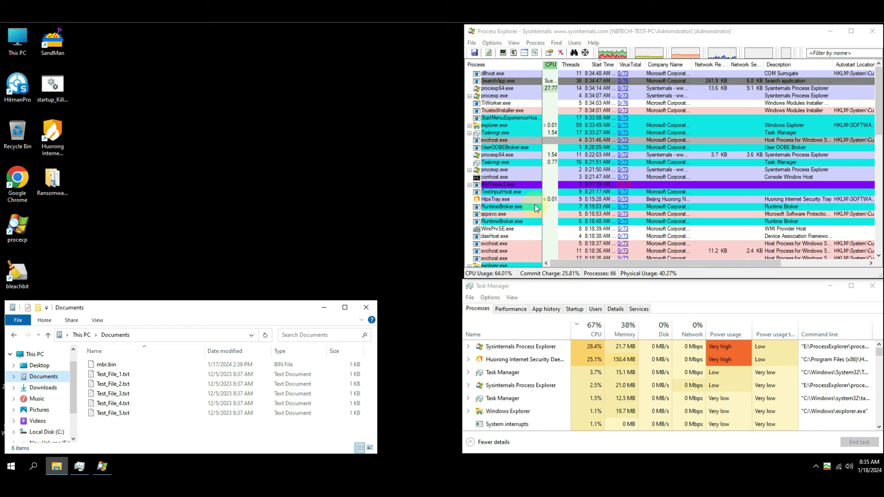
left_click(507, 185)
left_click(561, 52)
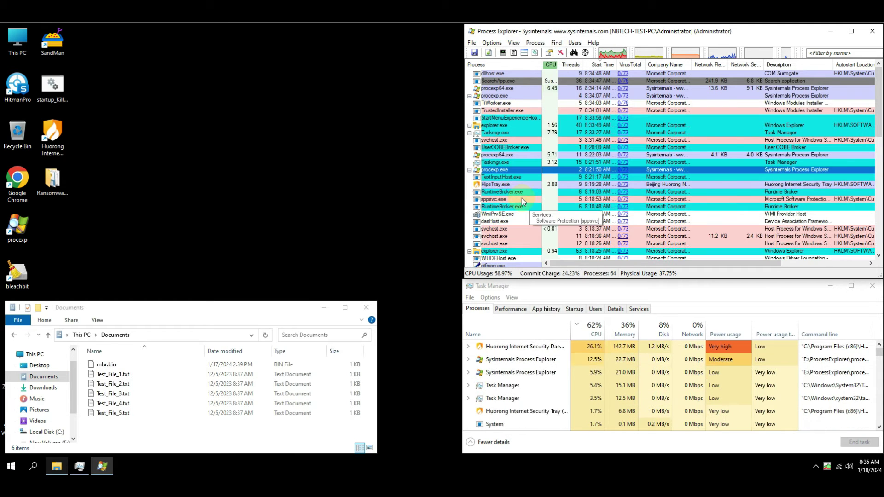
left_click(169, 335)
Step: Run MalTester2 from the Desktop path, reposition its console, and answer the prompt to quit it
left_click(38, 367)
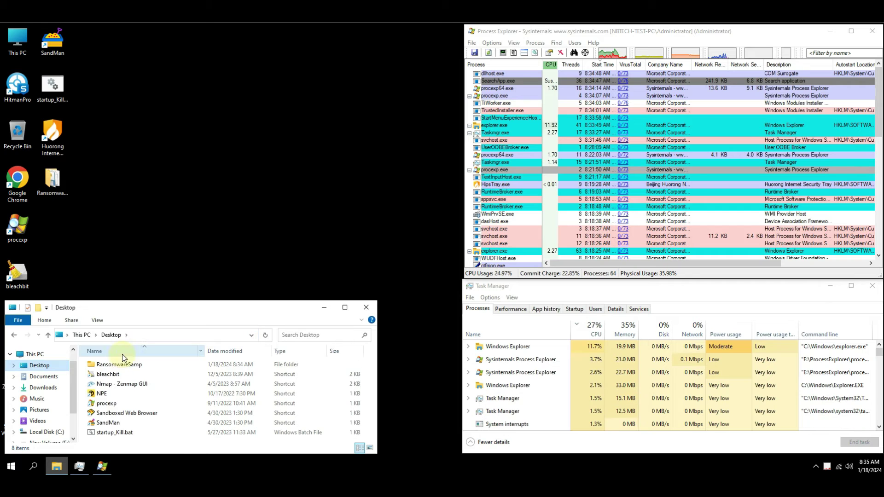
type("Desktop\\RansomwareSamp\\m")
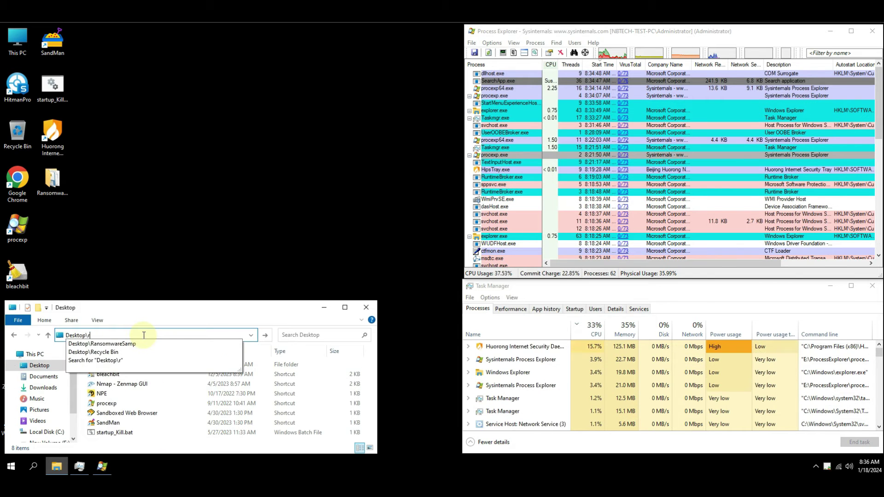
key("Down")
key("Down")
key("Return")
mouse_move(270, 103)
left_mouse_down()
mouse_move(258, 93)
mouse_move(289, 101)
mouse_move(186, 50)
left_mouse_up()
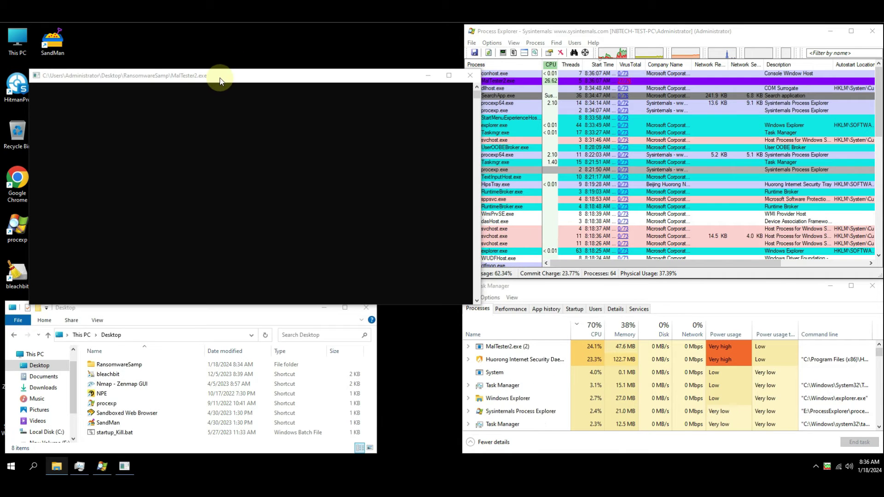
left_click_drag(219, 78, 196, 37)
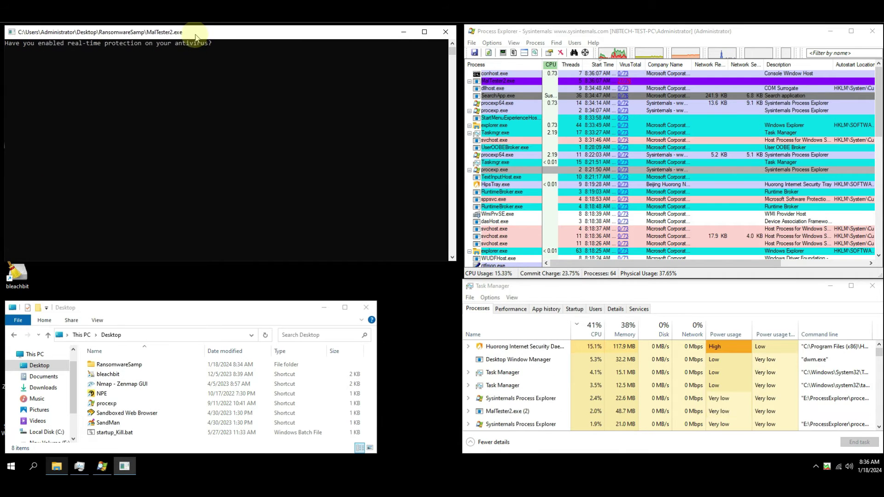
left_click_drag(318, 261, 310, 289)
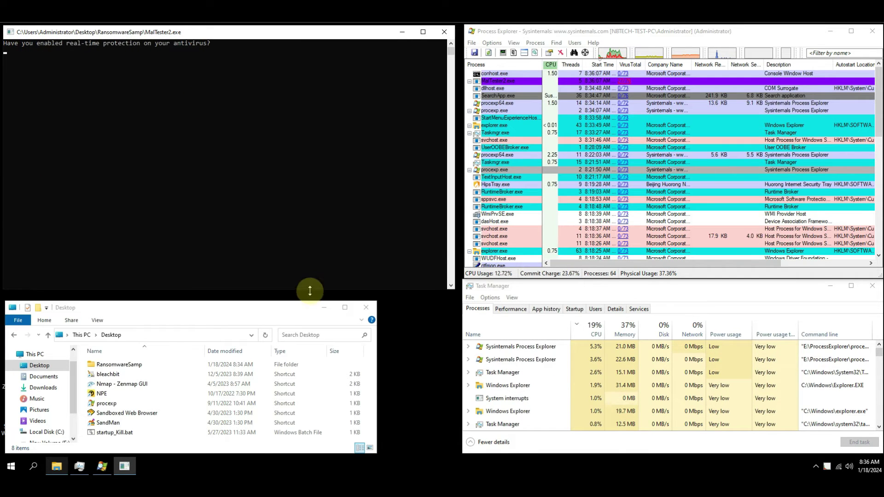
left_click(147, 74)
key("Return")
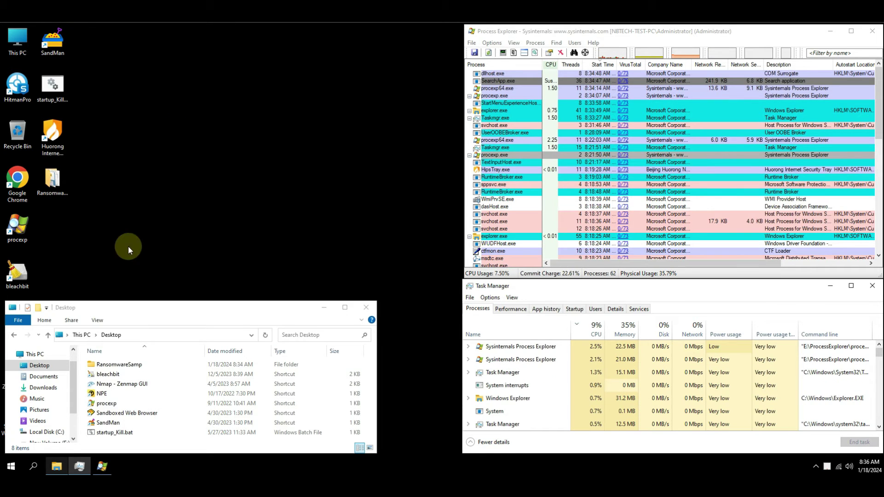
Step: Open RansomwareSamp and the MalTester2 log, launch the remaining sample, watch Process Explorer, and go up to This PC
double_click(118, 364)
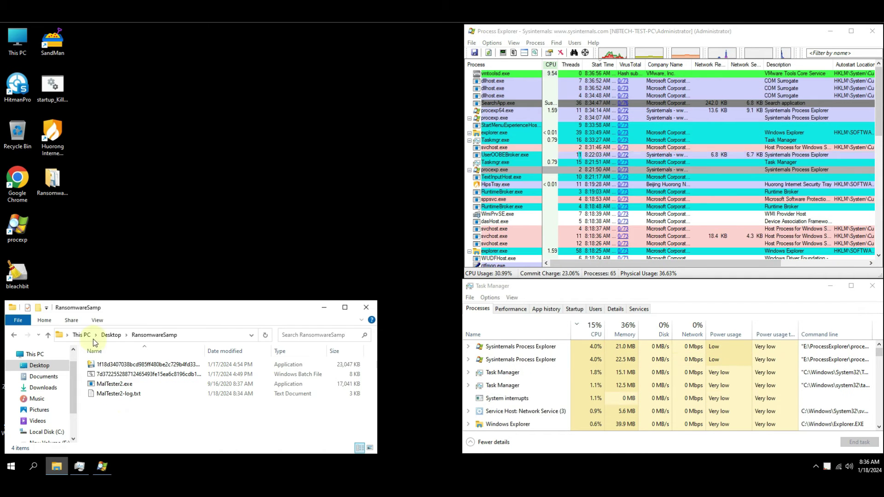
double_click(111, 394)
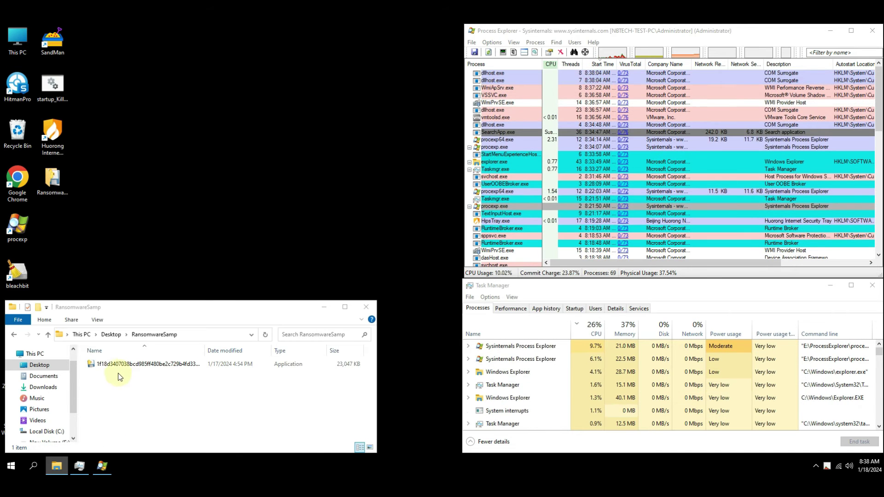
right_click(145, 364)
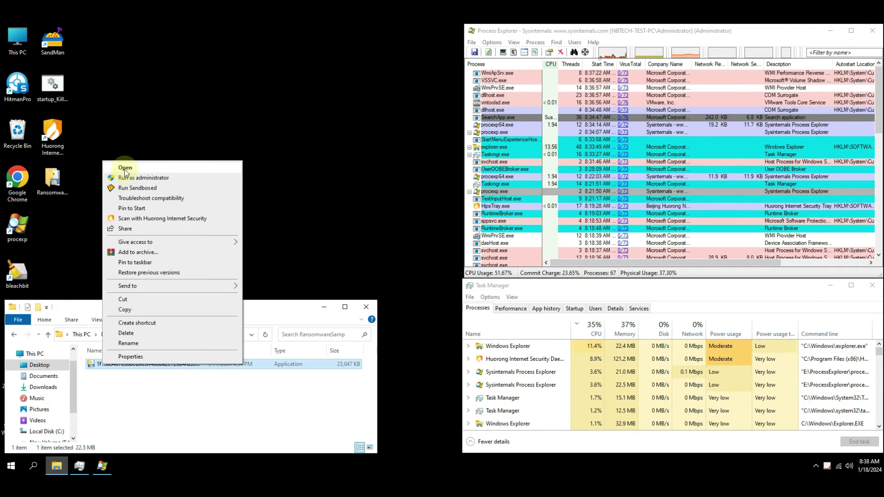
left_click(127, 168)
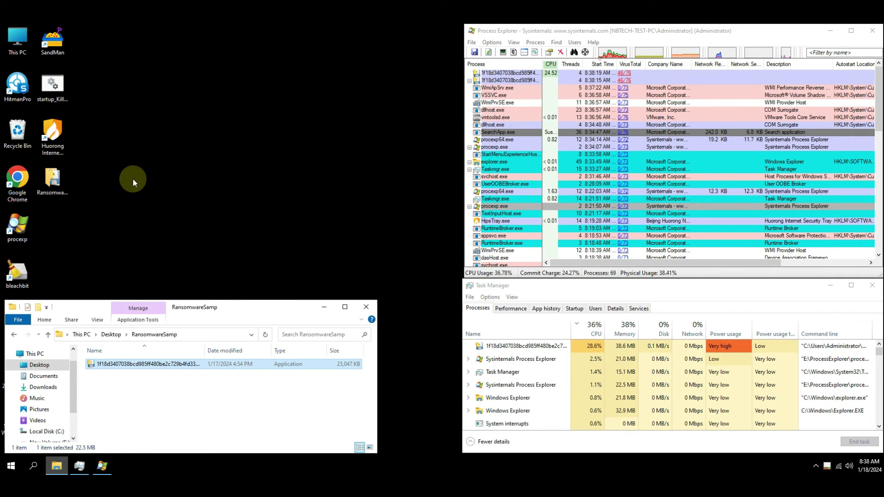
right_click(163, 125)
left_click(215, 154)
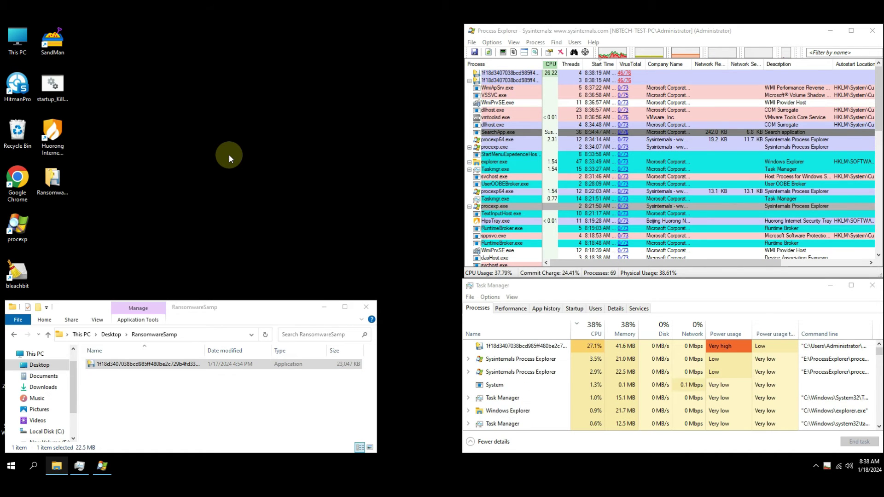
left_click(507, 87)
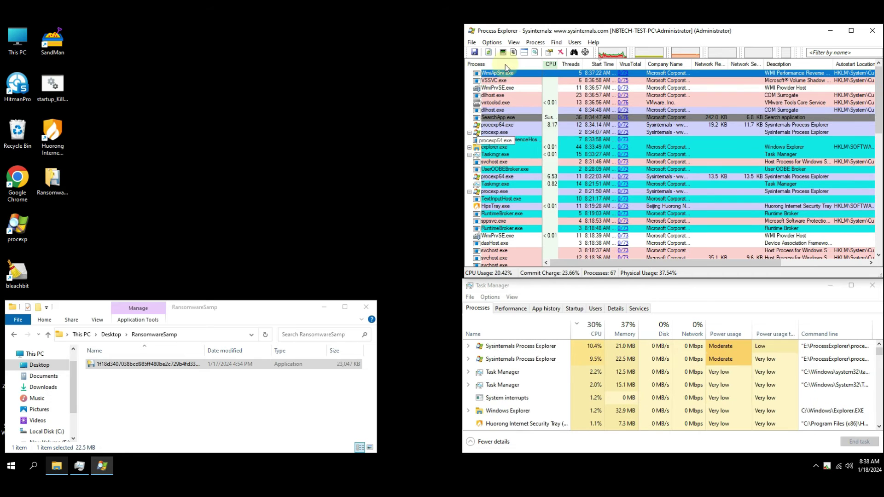
left_click(82, 335)
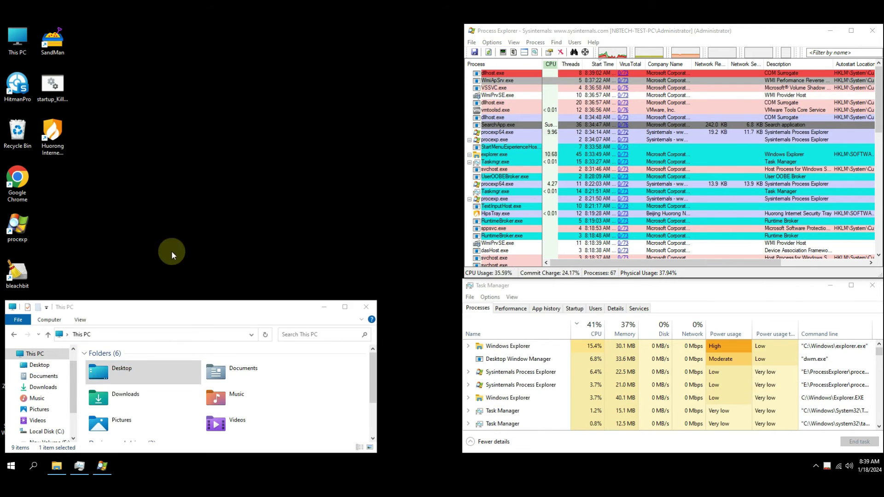
Step: Launch Huorong Internet Security from Downloads and show its Protection settings
key("Return")
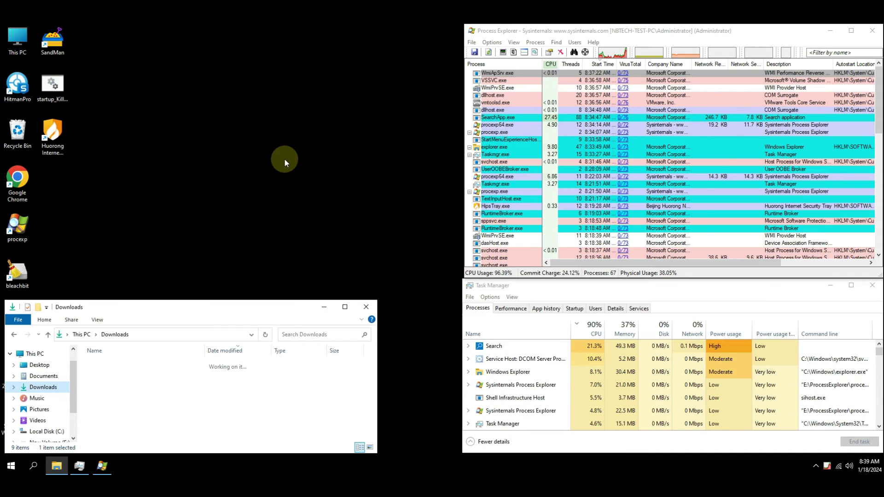
left_click(46, 128)
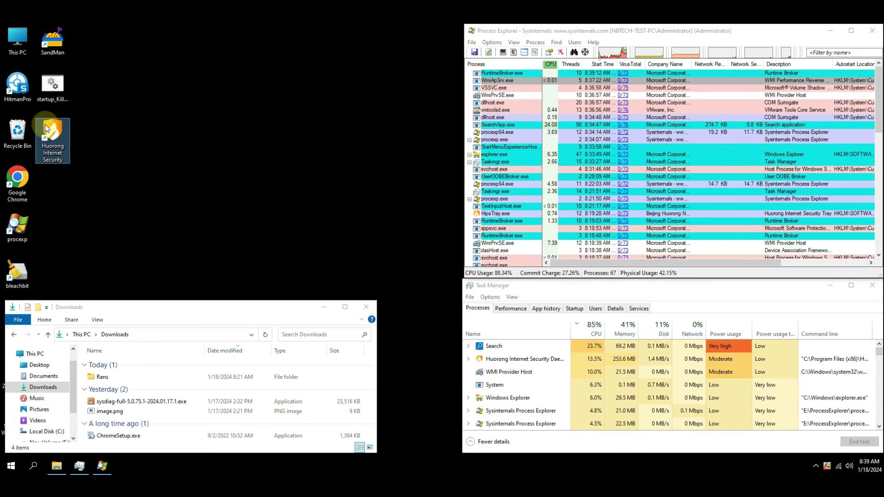
double_click(47, 127)
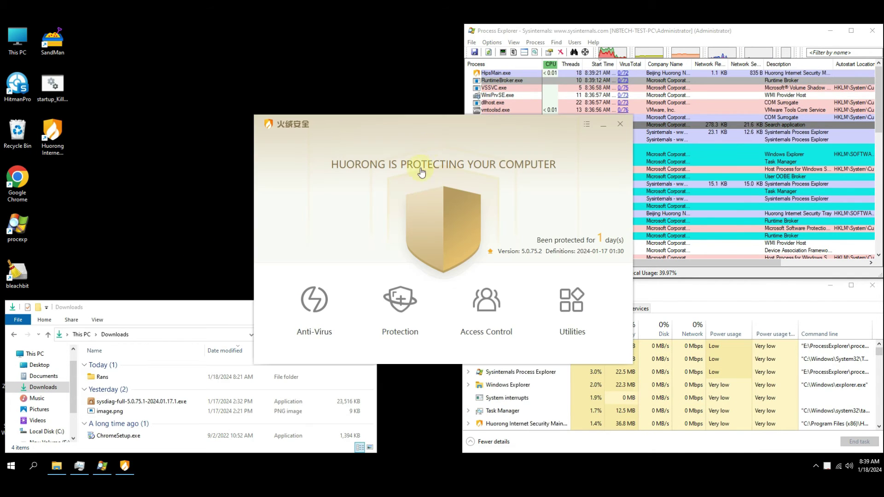
left_click(389, 317)
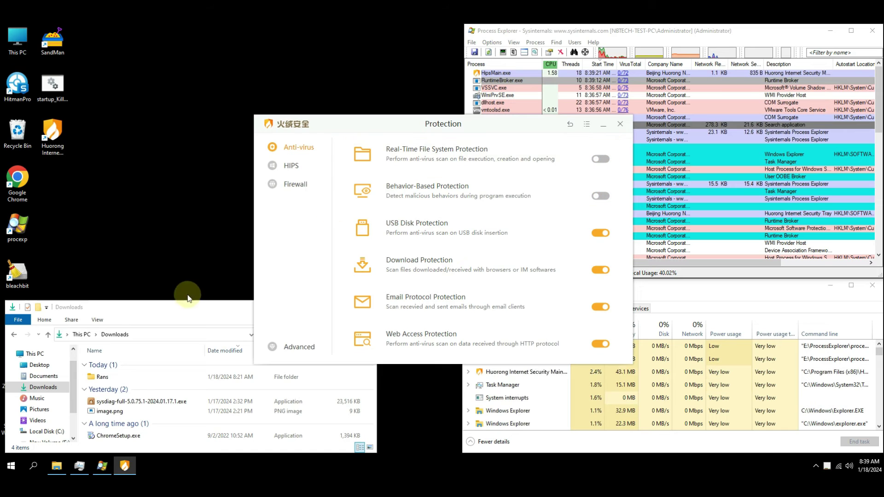
Step: Extract all the Rans folder archives into their own folders with the archive password
double_click(103, 377)
scroll(109, 377, "down", 3)
key("ctrl+a")
right_click(118, 415)
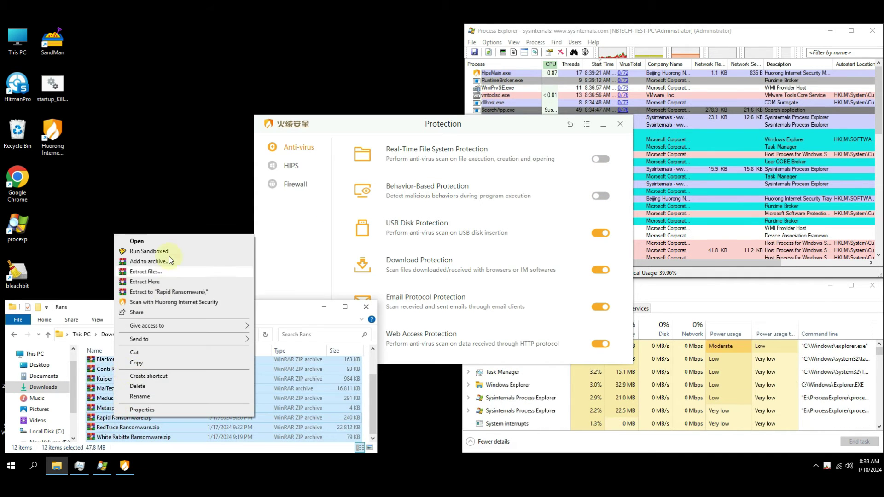
left_click(163, 291)
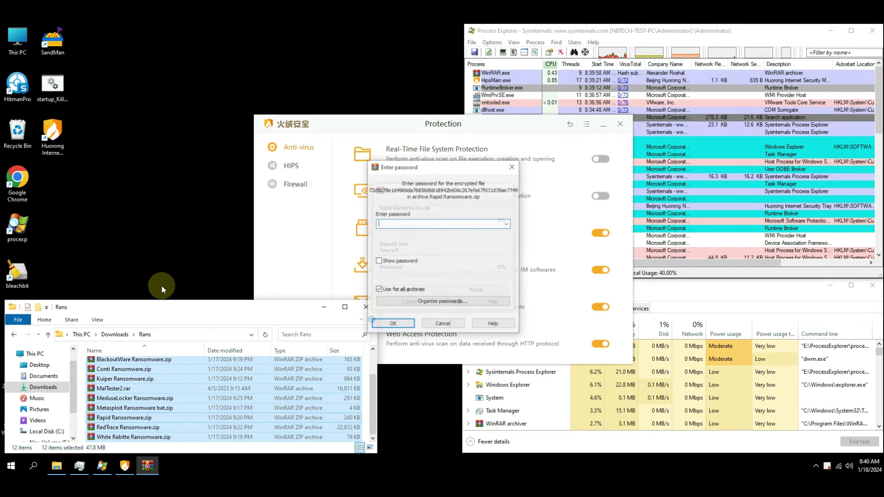
type("infected")
key("Return")
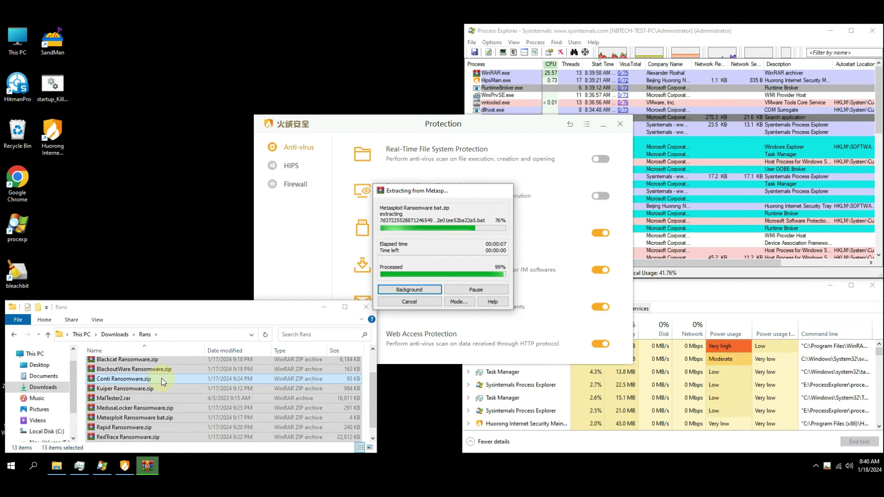
Step: Move the Rapid Ransomware folder to the desktop and launch MalTester2.exe from it
left_click(96, 365)
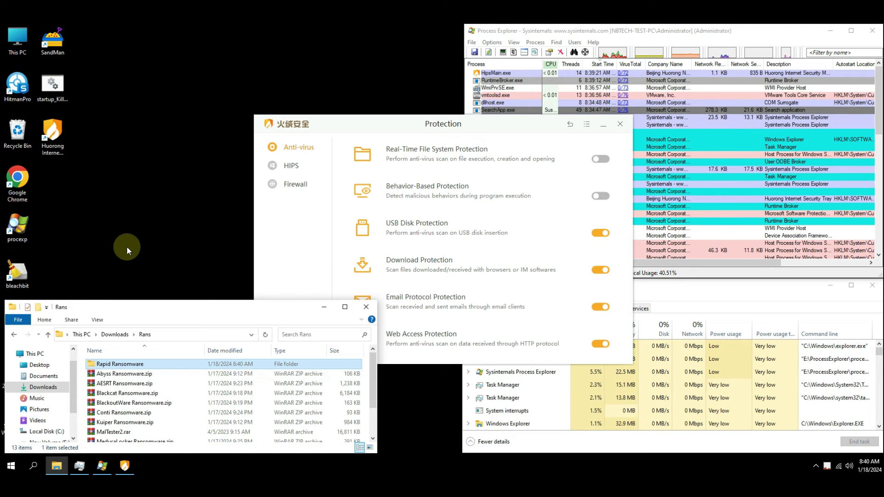
left_click_drag(118, 364, 127, 246)
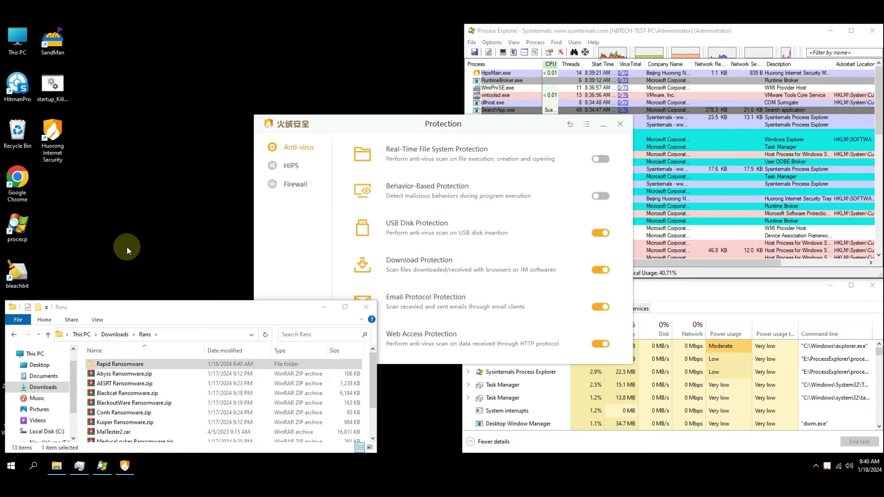
left_click(109, 337)
key("alt+F4")
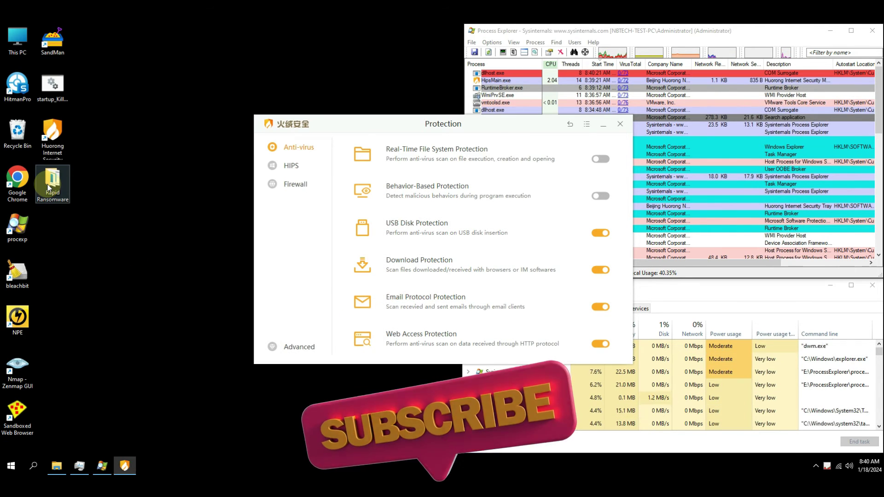
double_click(50, 186)
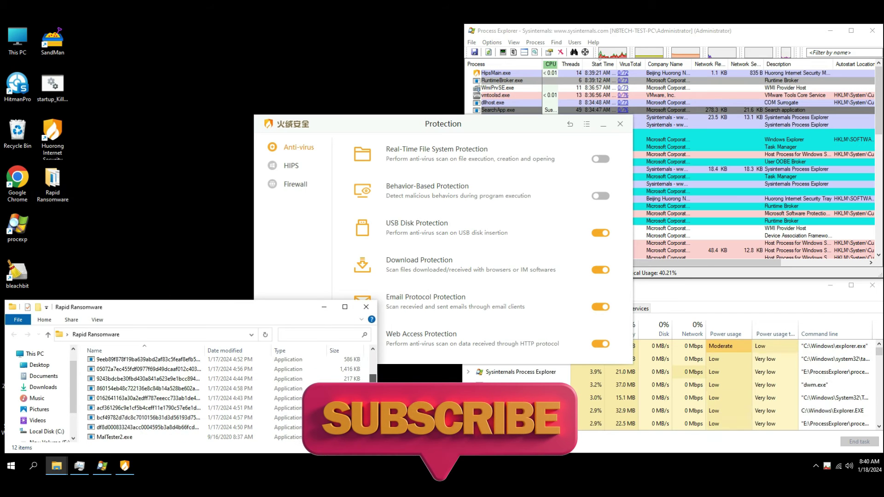
right_click(114, 437)
left_click(154, 242)
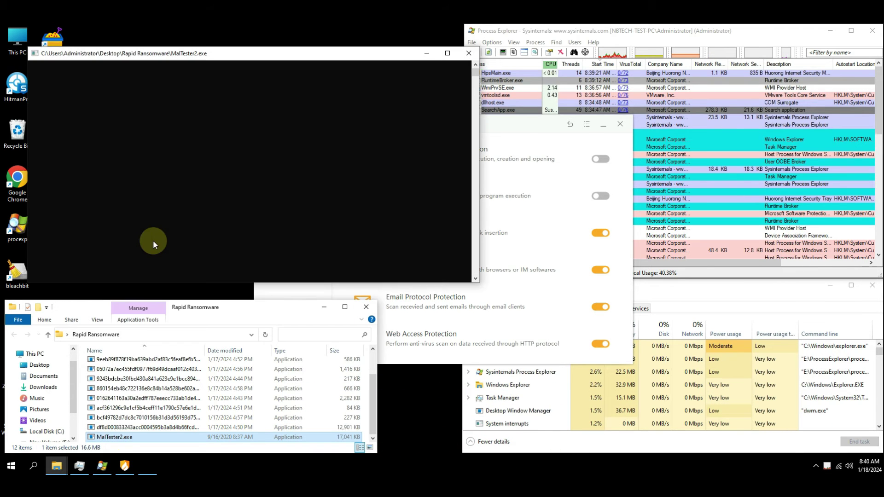
left_click_drag(212, 55, 187, 35)
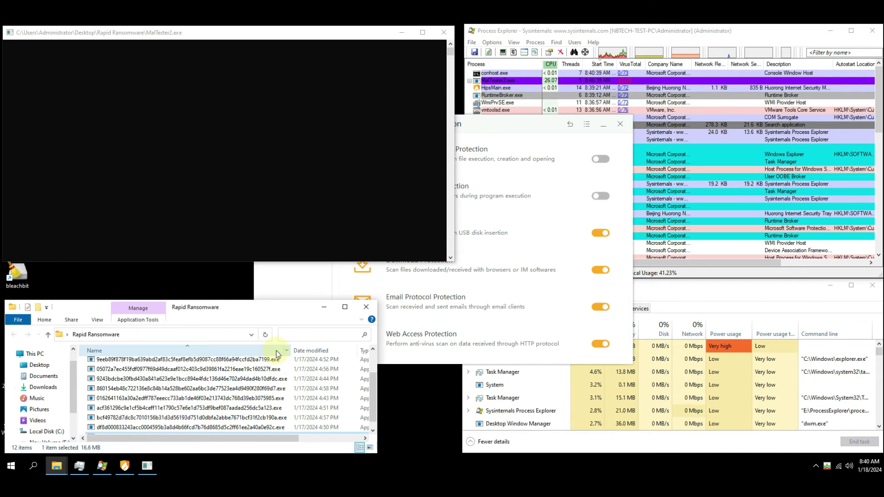
Step: Turn on Huorong real-time file system and behaviour-based protection, close Huorong and focus the tester console
left_click(43, 376)
left_click(279, 285)
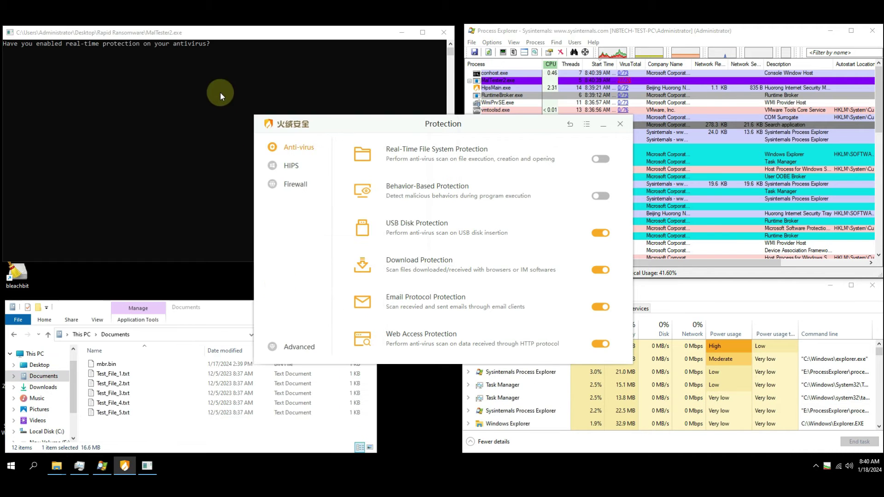
left_click(167, 286)
left_click(269, 323)
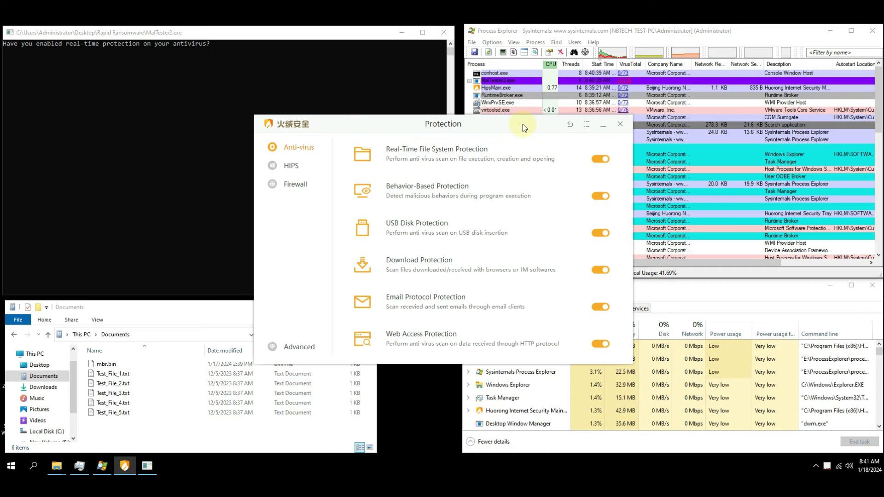
left_click(569, 125)
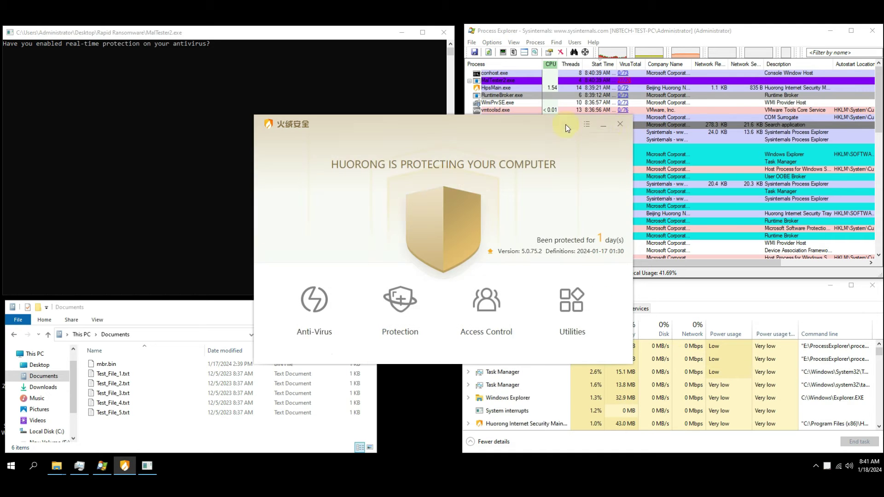
left_click(619, 124)
left_click(266, 55)
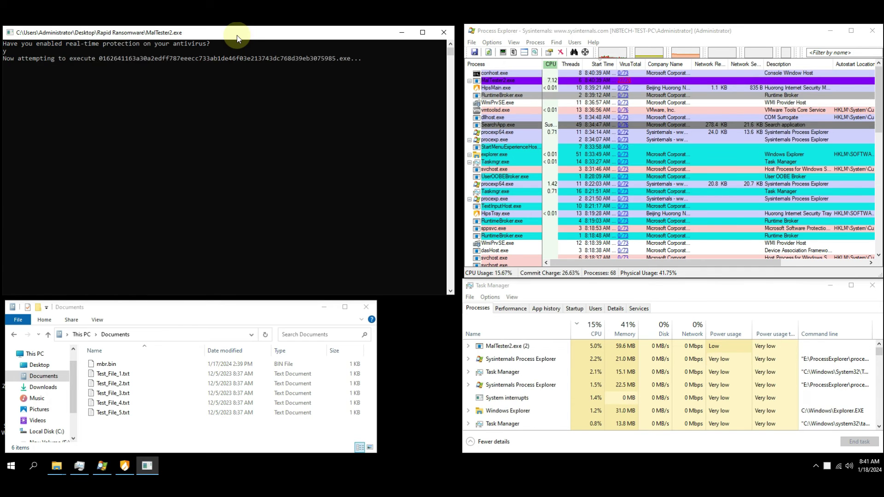
Step: Let MalTester run to completion and highlight its 7 out of 10 (70.0%) blocked result
key("Return")
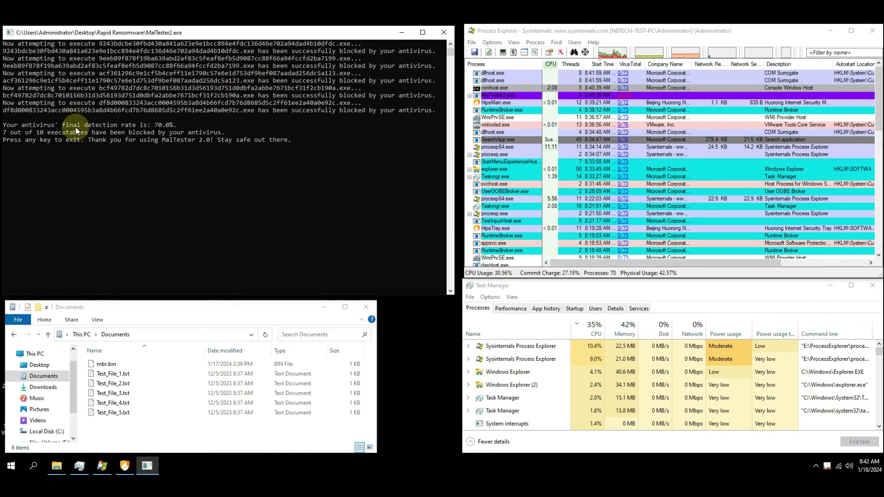
left_click_drag(3, 132, 42, 134)
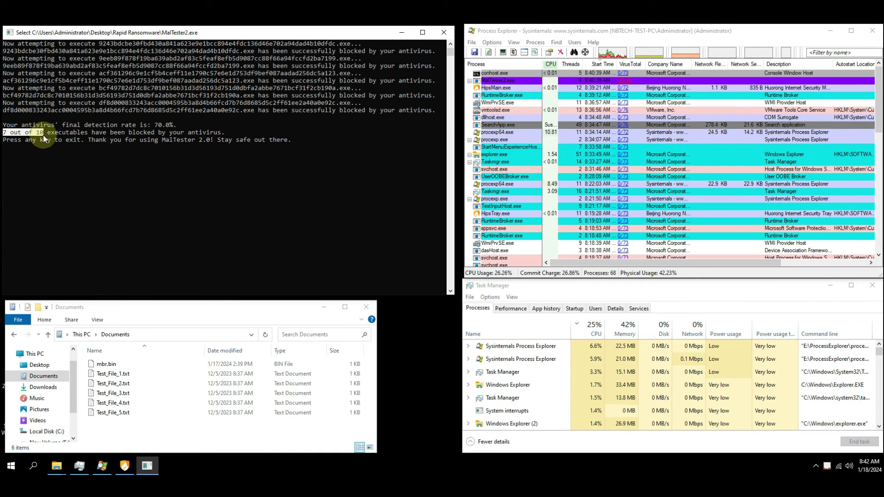
Step: Exit the tester, confirm Test_File_5.txt still shows readable text, close it and bring up Huorong
key("Return")
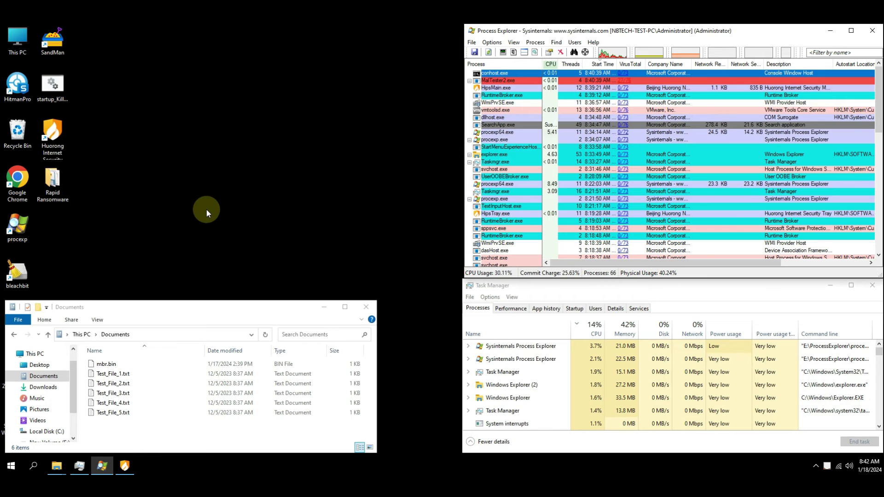
double_click(112, 412)
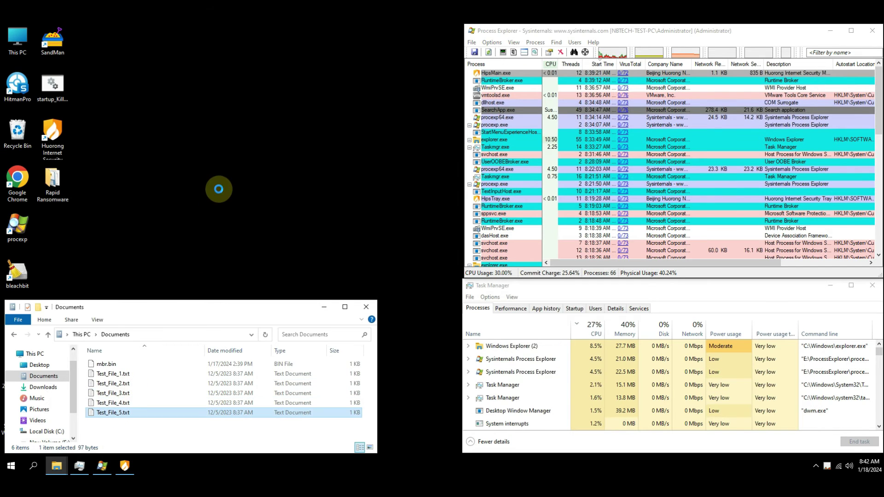
key("ctrl+a")
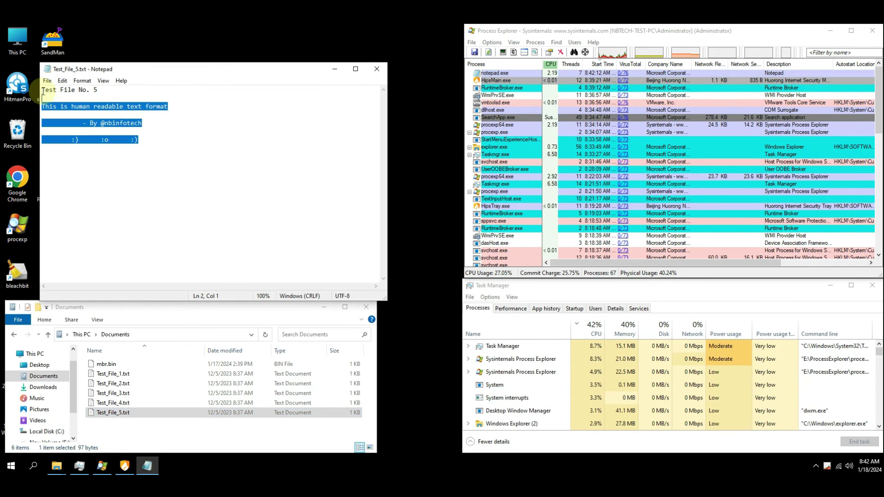
left_click(202, 218)
left_click(378, 70)
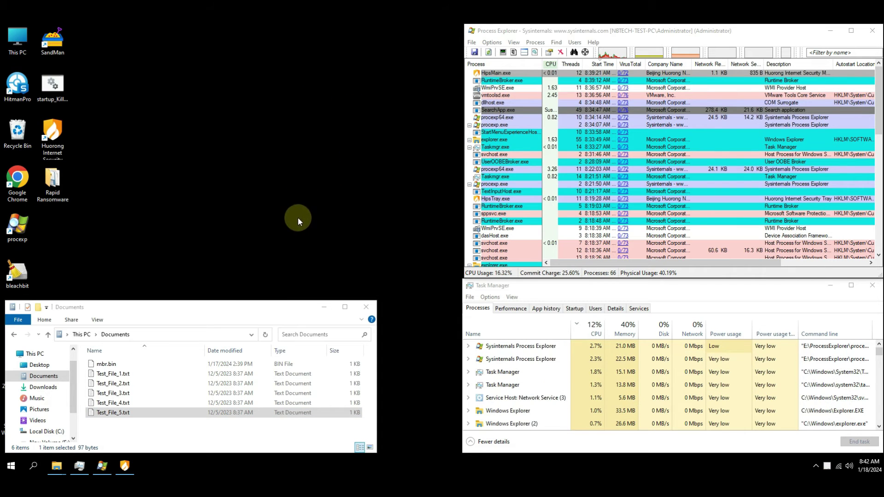
left_click(125, 465)
Step: Switch off real-time file protection and review the Rapid Ransomware folder's files on the desktop
left_click(400, 305)
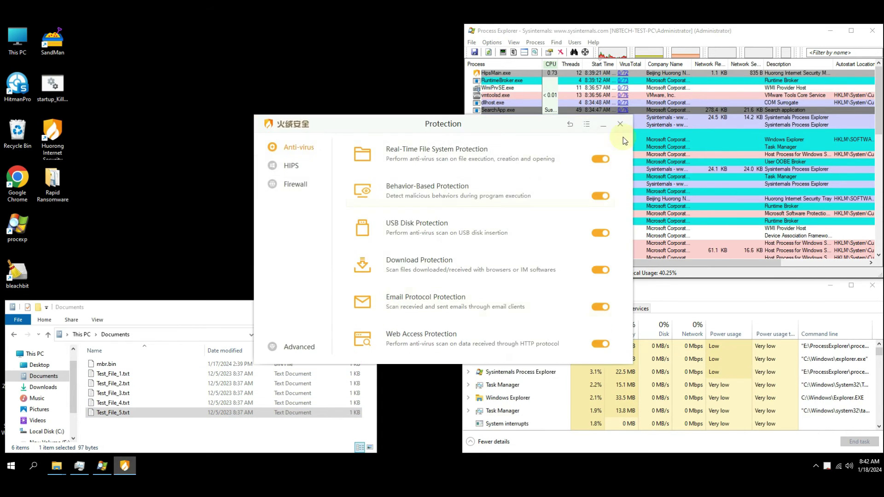
left_click(599, 159)
left_click(147, 311)
left_click(39, 364)
double_click(157, 366)
key("ctrl+a")
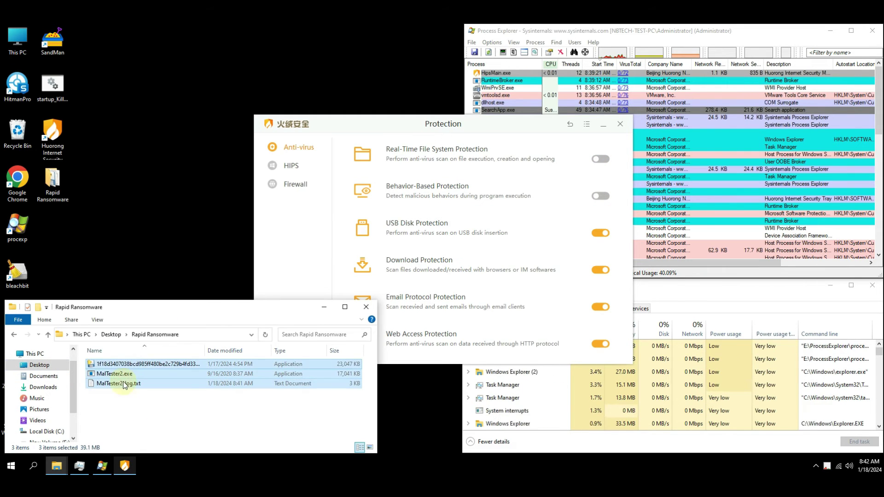
left_click(133, 411)
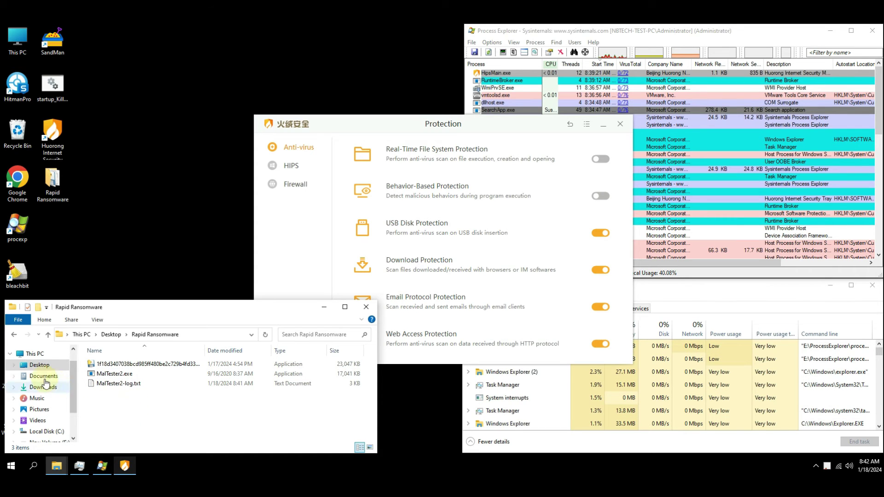
Step: Permanently delete the Rapid Ransomware folder from the desktop with Shift+Delete
left_click(106, 335)
left_click(119, 364)
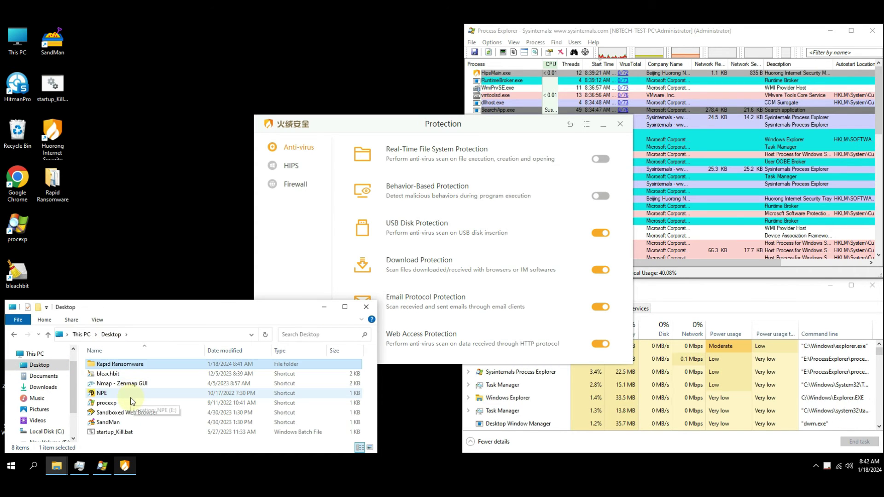
key("shift+Delete")
key("Return")
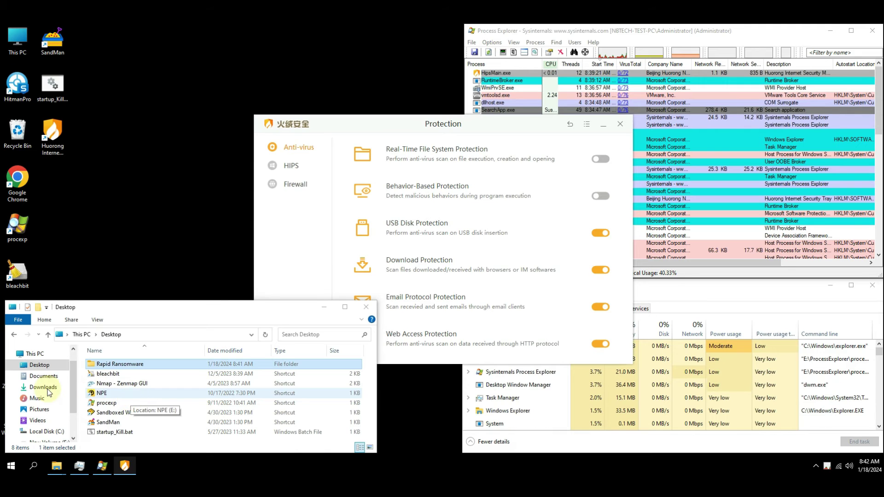
Step: Copy Metasploit Ransomware bat.zip from Downloads\Rans onto the desktop
left_click(44, 387)
left_click(103, 378)
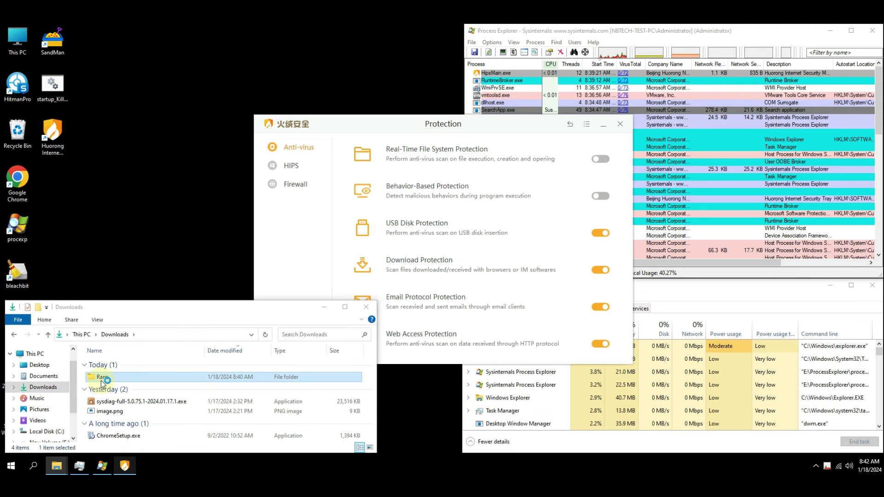
double_click(101, 379)
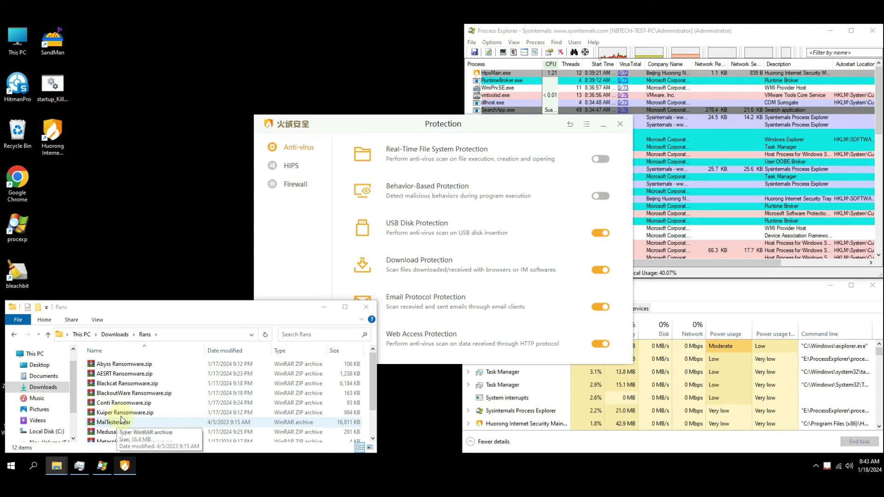
scroll(121, 417, "down", 2)
left_click(131, 408)
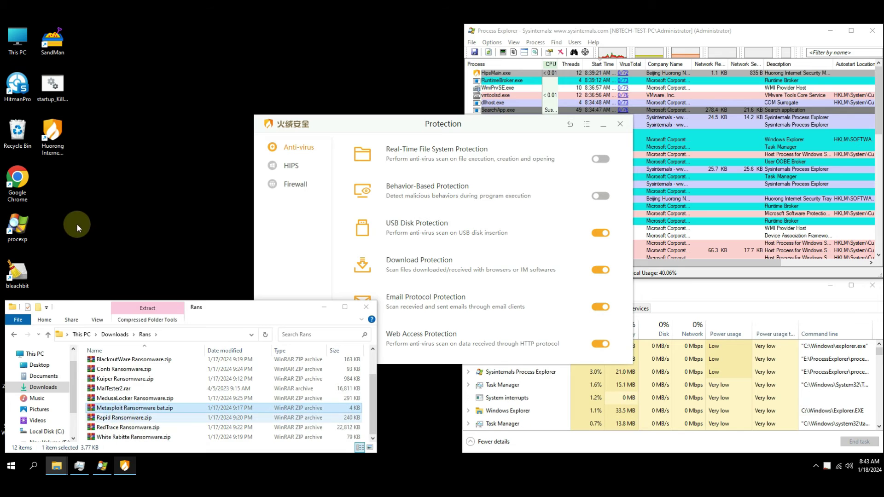
left_click_drag(131, 408, 76, 224)
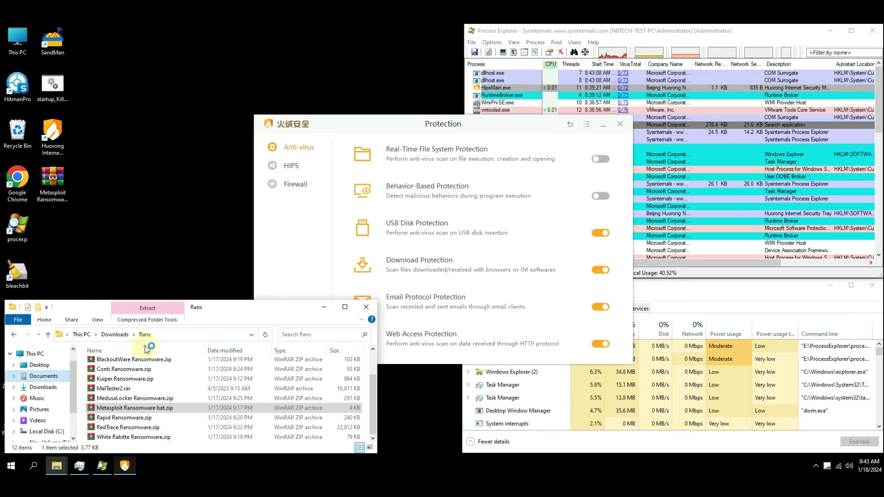
Step: Extract the password-protected Metasploit zip on the desktop and view its single hash-named batch file
left_click(43, 376)
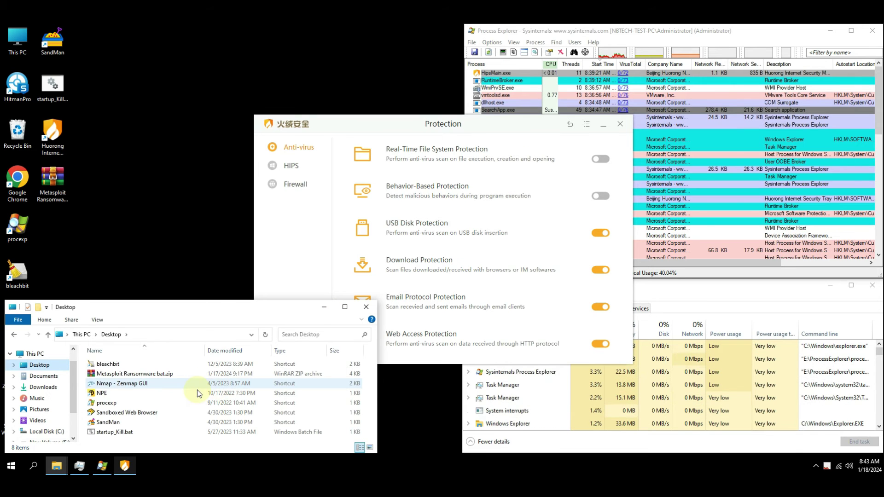
right_click(134, 373)
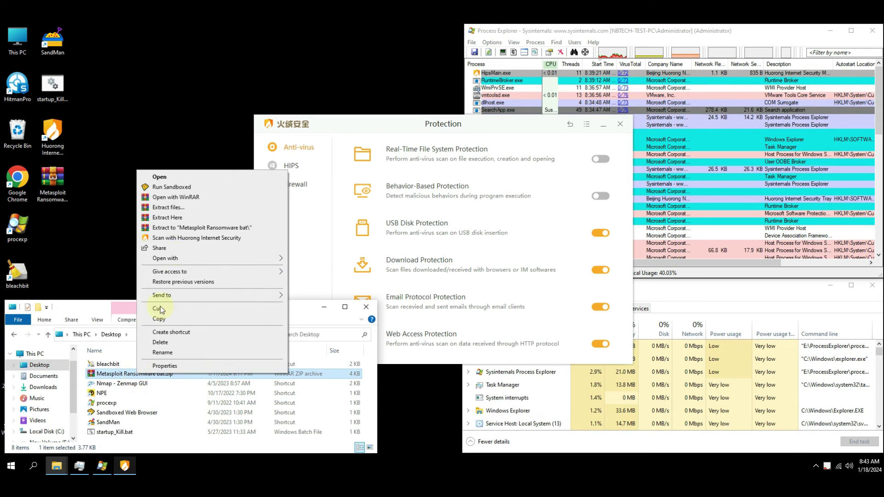
left_click(183, 218)
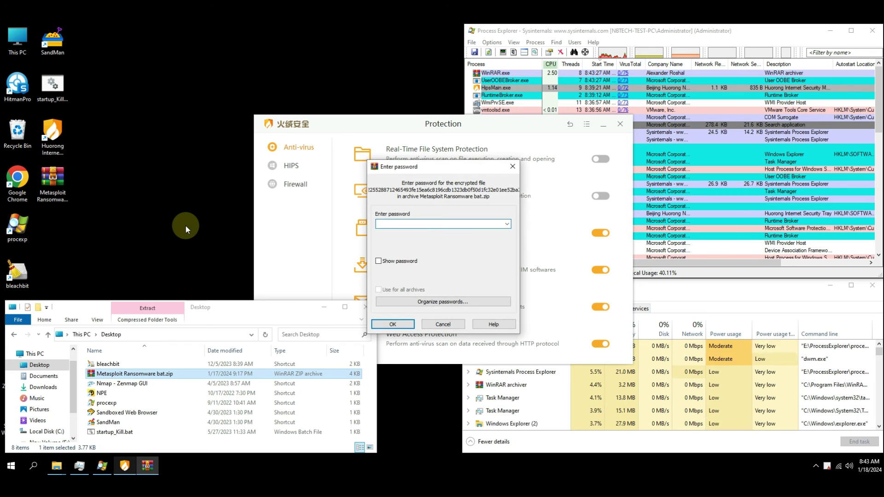
key("Return")
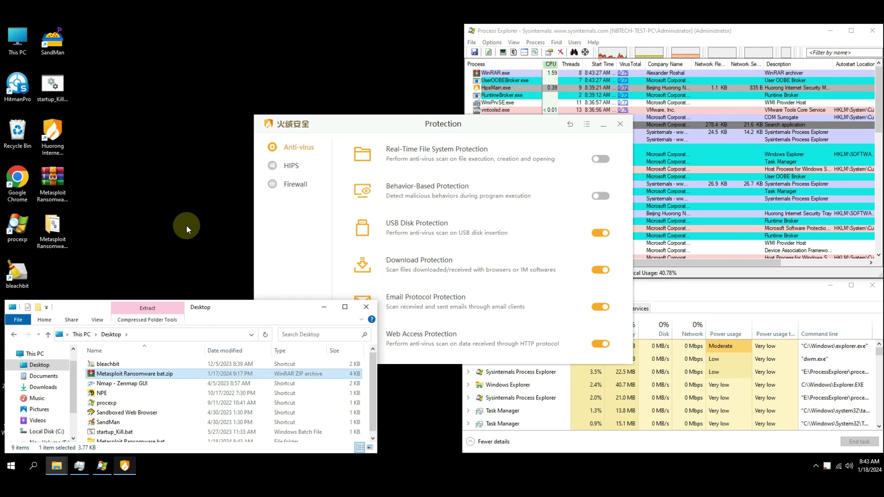
double_click(133, 442)
left_click_drag(208, 351, 263, 350)
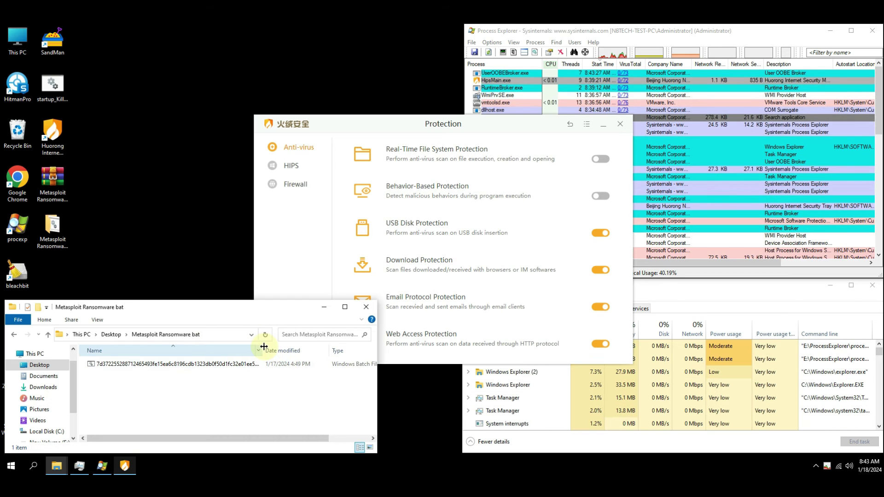
Step: Turn behaviour-based protection back on and close Huorong's settings
left_click(324, 306)
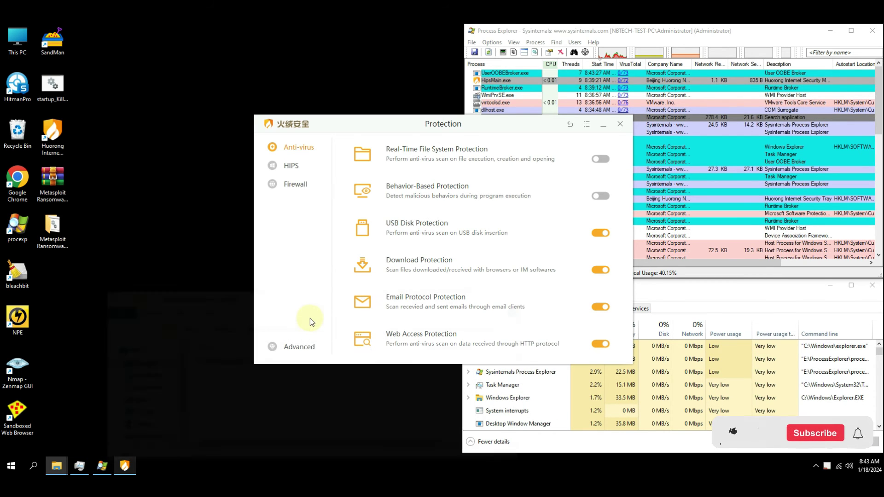
left_click(57, 466)
left_click(19, 421)
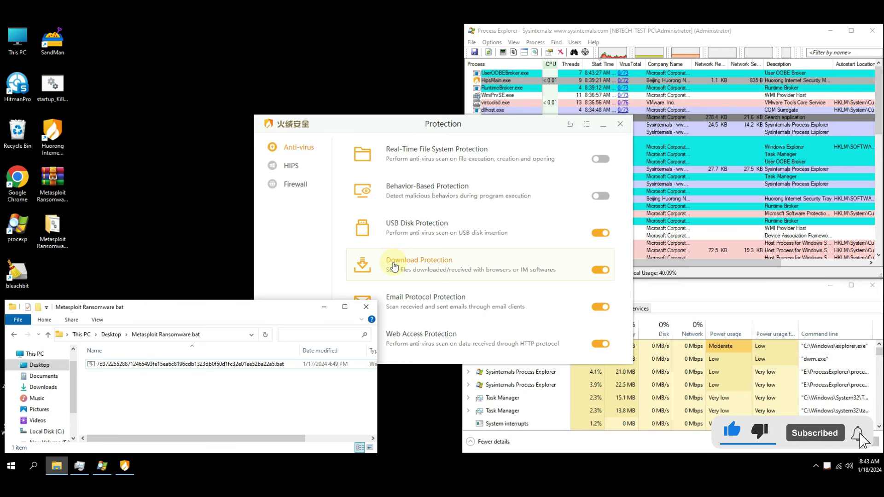
left_click(600, 195)
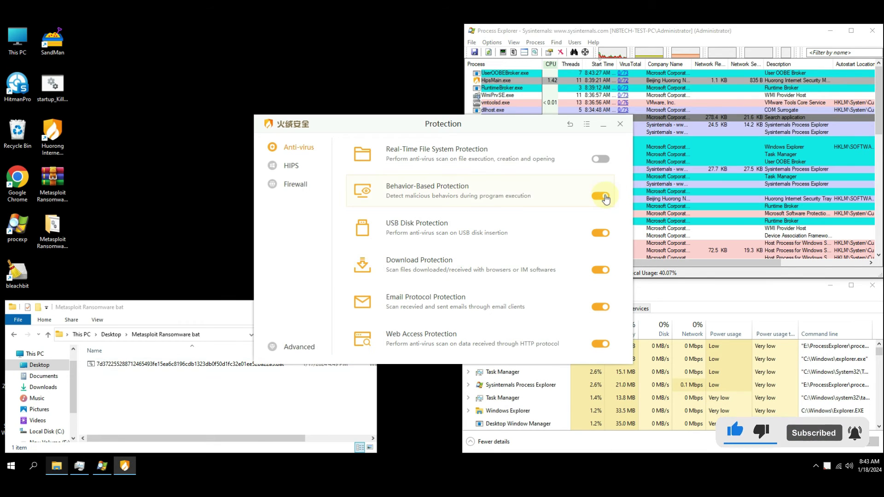
left_click(620, 124)
left_click(167, 364)
Step: Run the Metasploit Ransomware batch file, then close the folder window and check Task Manager's startup list
right_click(167, 365)
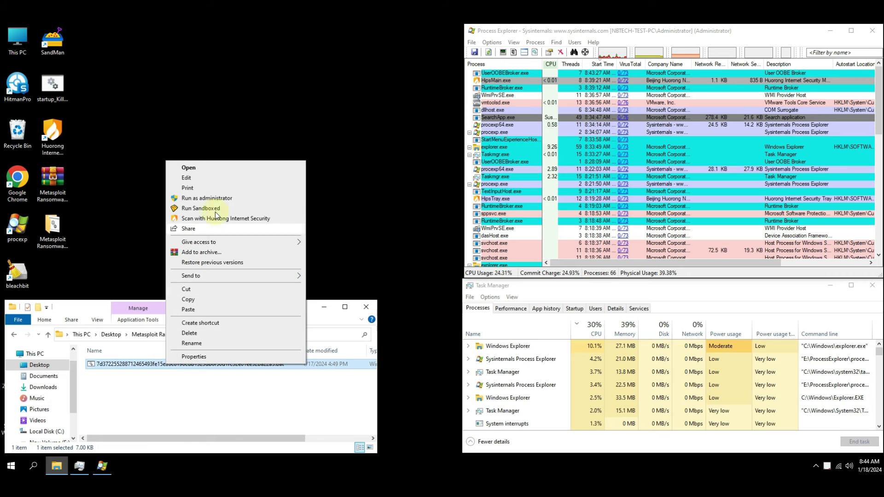
left_click(221, 202)
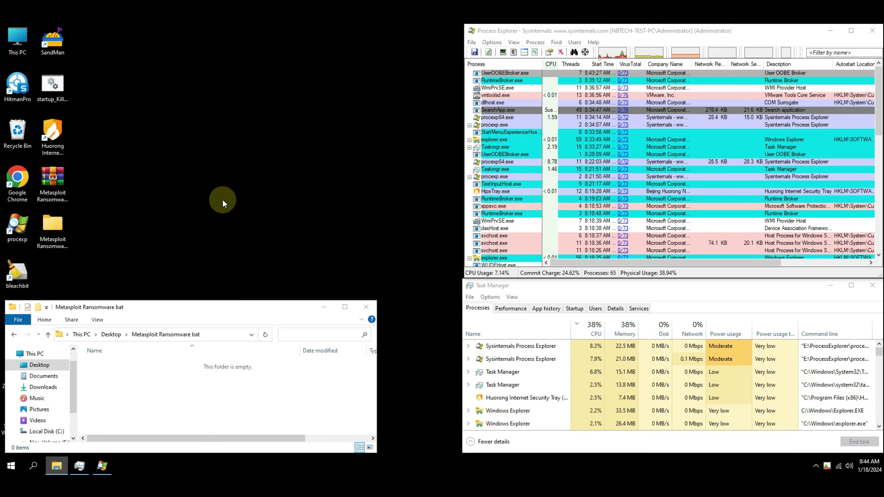
left_click(366, 307)
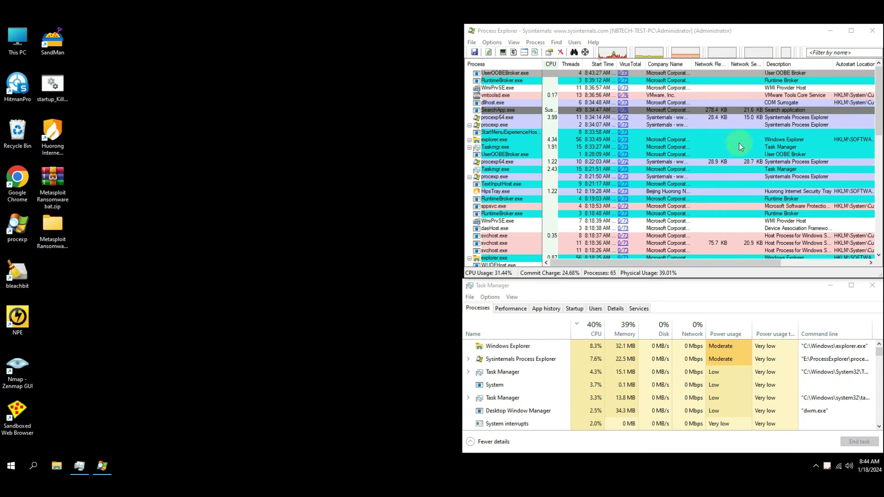
scroll(690, 152, "down", 5)
left_click_drag(877, 131, 877, 76)
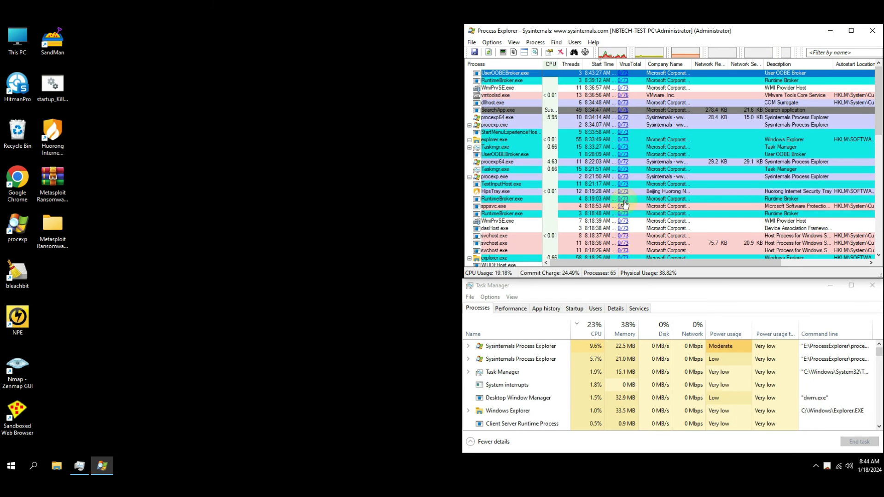
left_click(574, 308)
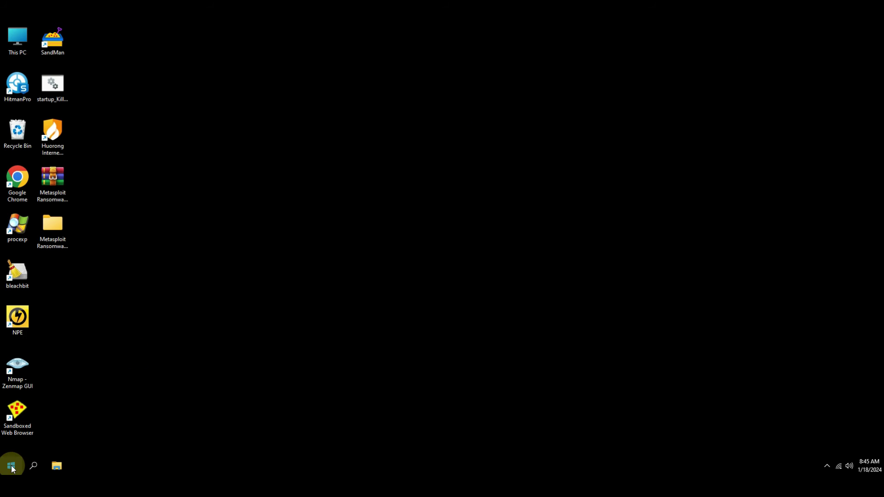
Step: Create a desktop text document with shutdown -r -f -t 00 and save it as reboot.bat (All Files type)
right_click(268, 196)
left_click(399, 336)
type("shutdown -r -f -t 00")
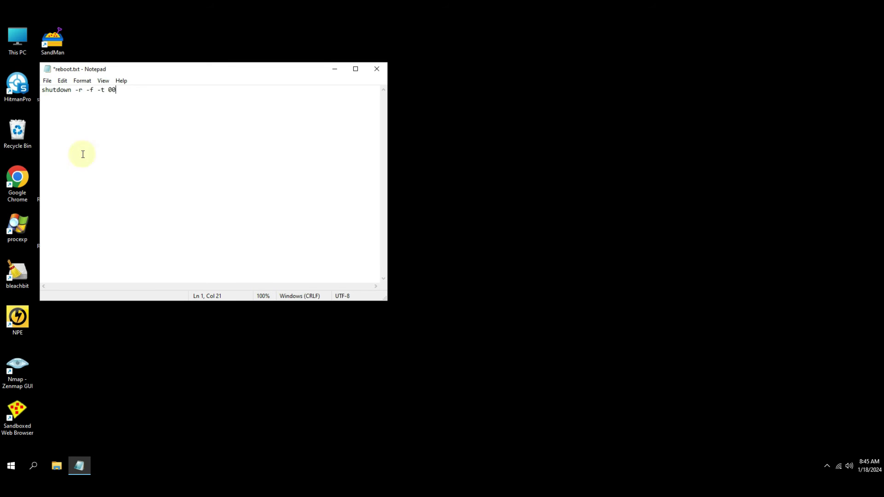
left_click(48, 81)
left_click(62, 134)
left_click(287, 276)
left_click(147, 292)
left_click(145, 265)
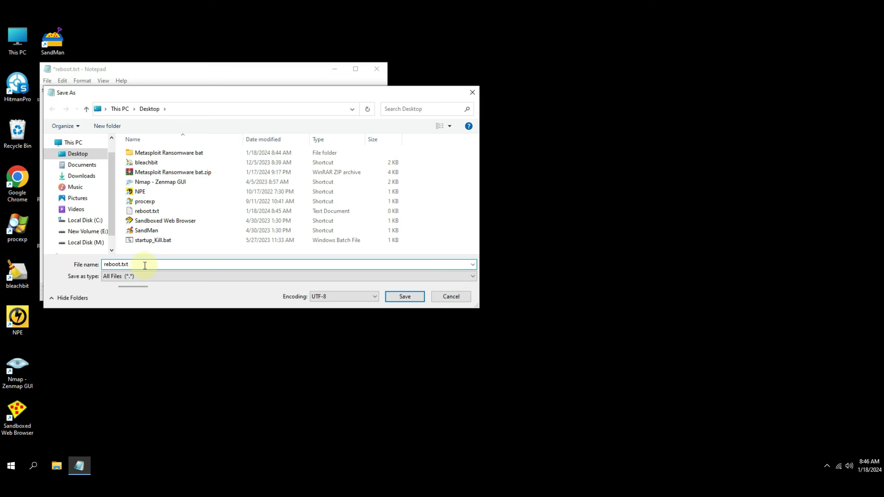
key("BackSpace")
key("BackSpace")
key("BackSpace")
type("b")
left_click(405, 296)
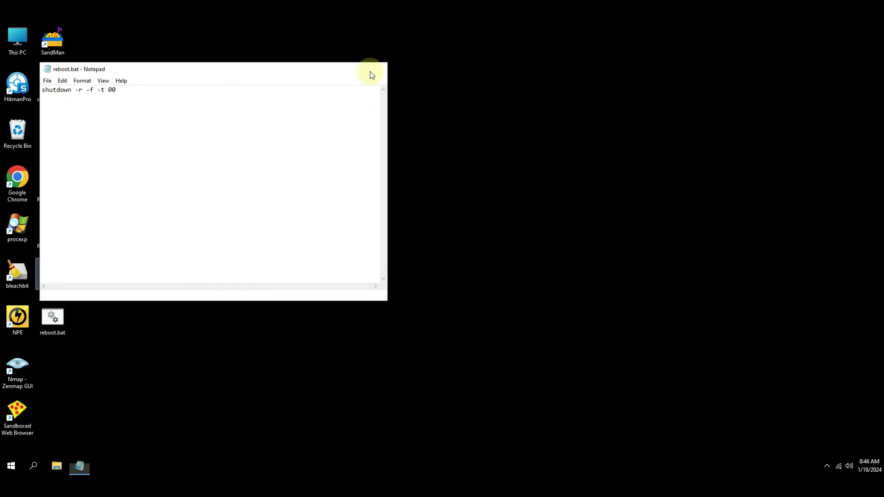
Step: Close Notepad and run reboot.bat as administrator to restart the PC
left_click(376, 69)
right_click(52, 320)
left_click(111, 156)
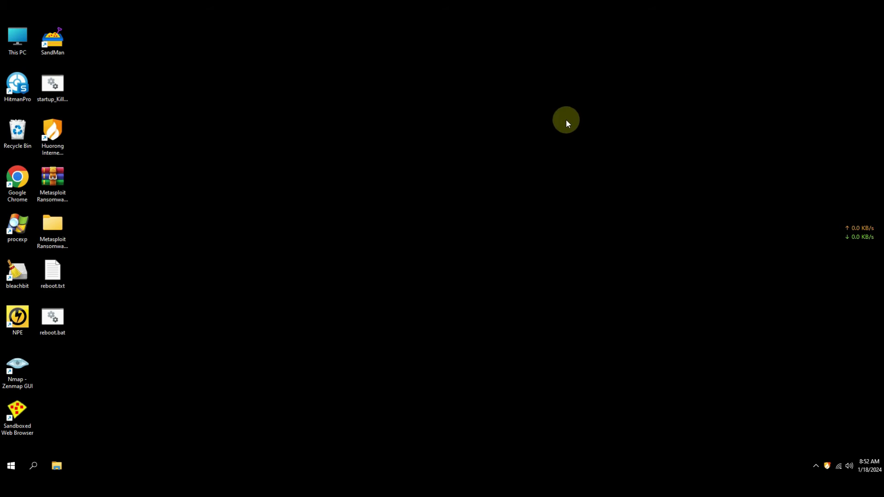
Step: After the restart, refresh the desktop and confirm the Documents test text file is intact
right_click(296, 99)
left_click(335, 130)
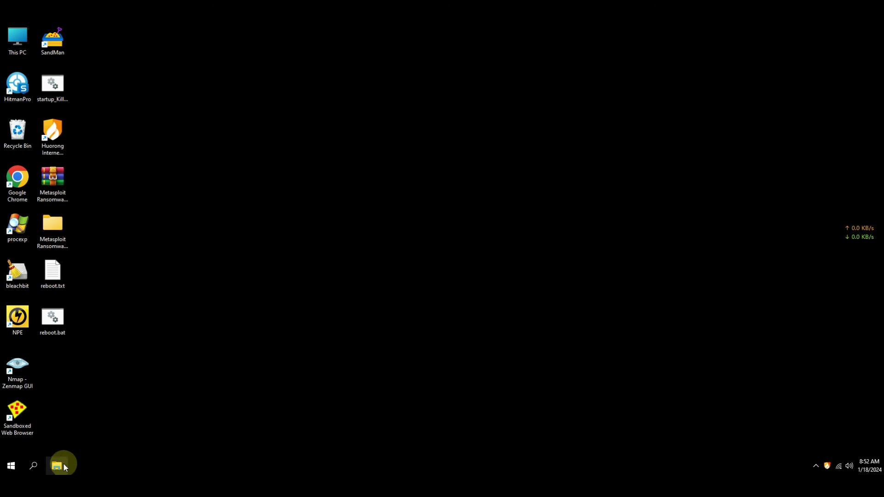
key("super+e")
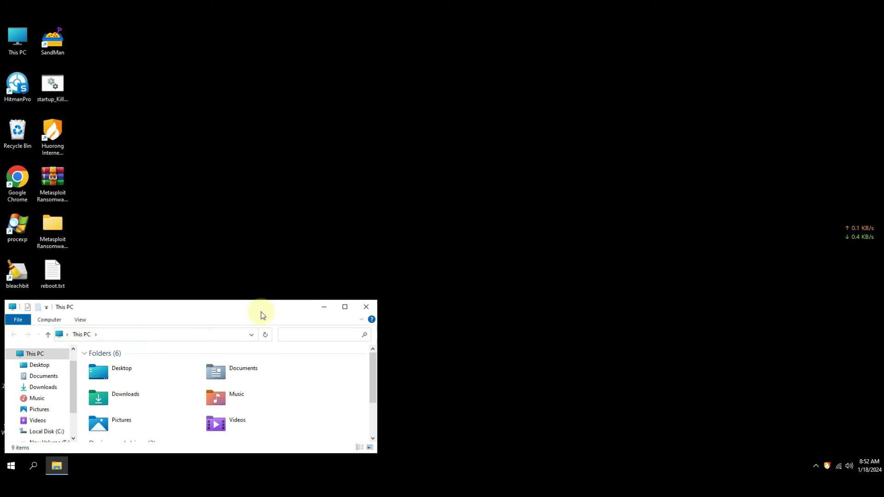
double_click(260, 309)
left_click(37, 112)
double_click(107, 111)
left_click_drag(138, 140, 63, 90)
left_click(377, 68)
Step: Browse the M: drive's EFI boot folders and the New Volume (E:) drive from This PC
left_click(30, 91)
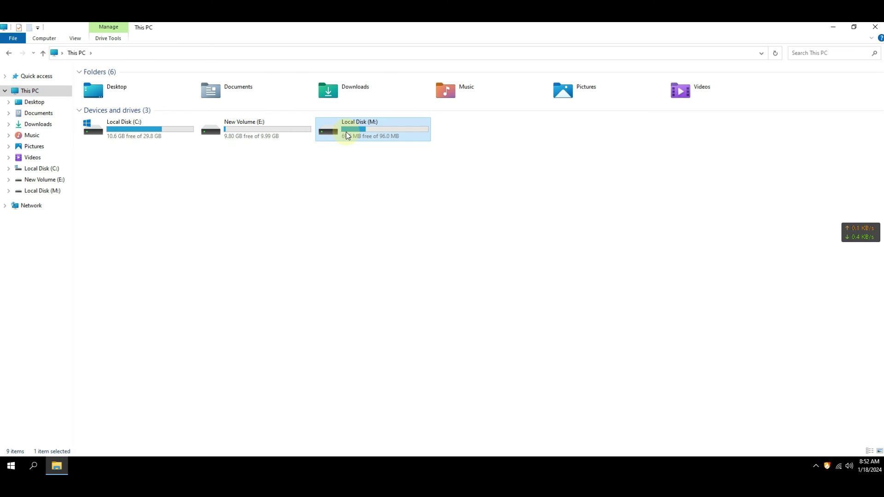
double_click(345, 131)
double_click(95, 82)
double_click(95, 82)
scroll(102, 257, "down", 5)
scroll(102, 257, "up", 5)
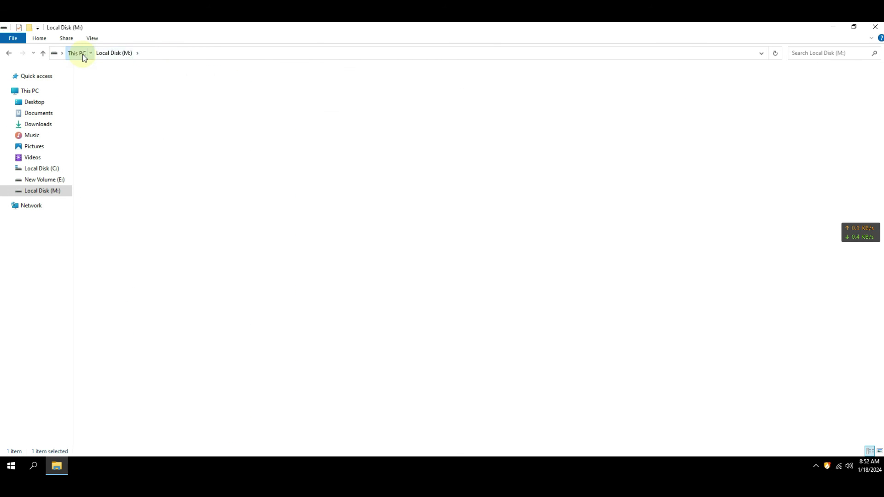
left_click(76, 52)
double_click(256, 129)
left_click(76, 52)
Step: Shrink the window, go to Downloads and show Huorong's blocked-malware messages
left_click(853, 26)
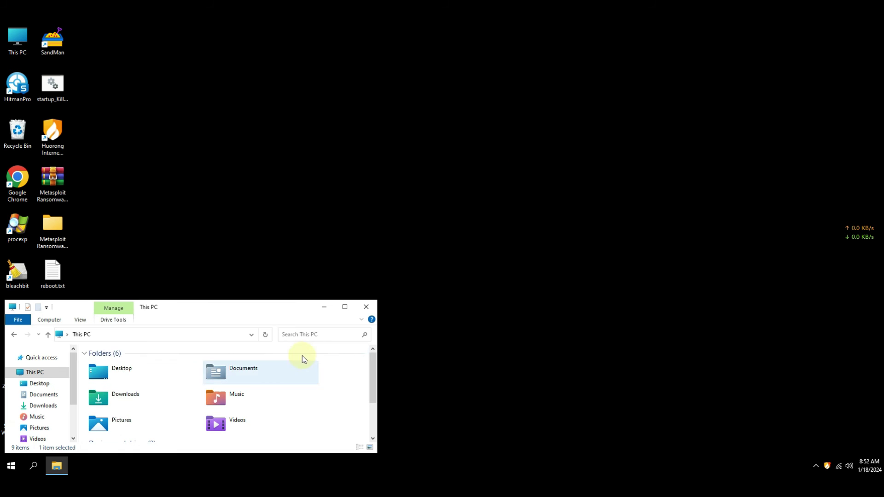
left_click(43, 405)
left_click(827, 467)
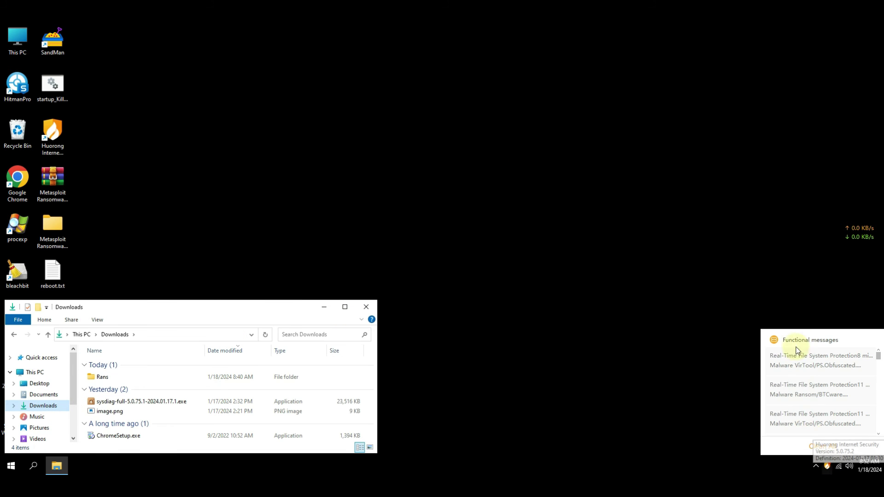
Step: Clear Huorong's messages and run a quick scan finding no threats in 14,126 objects
double_click(828, 467)
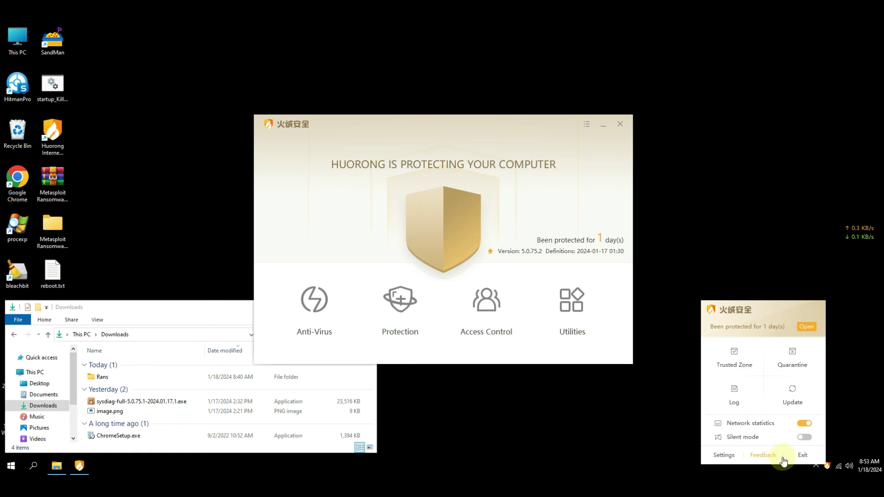
left_click(313, 311)
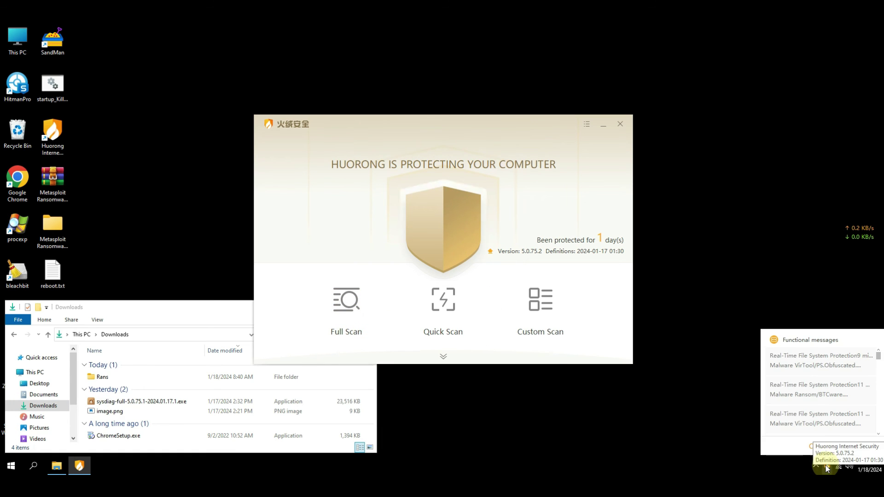
scroll(814, 401, "down", 3)
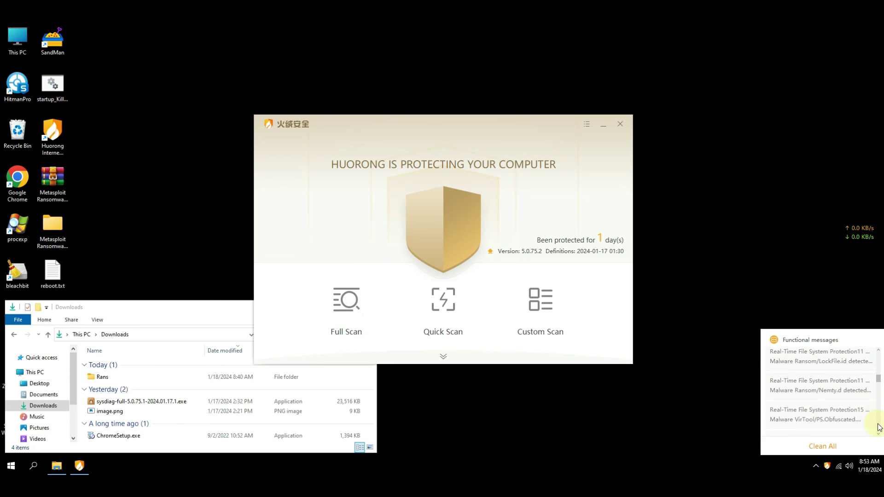
left_click(827, 449)
left_click(445, 323)
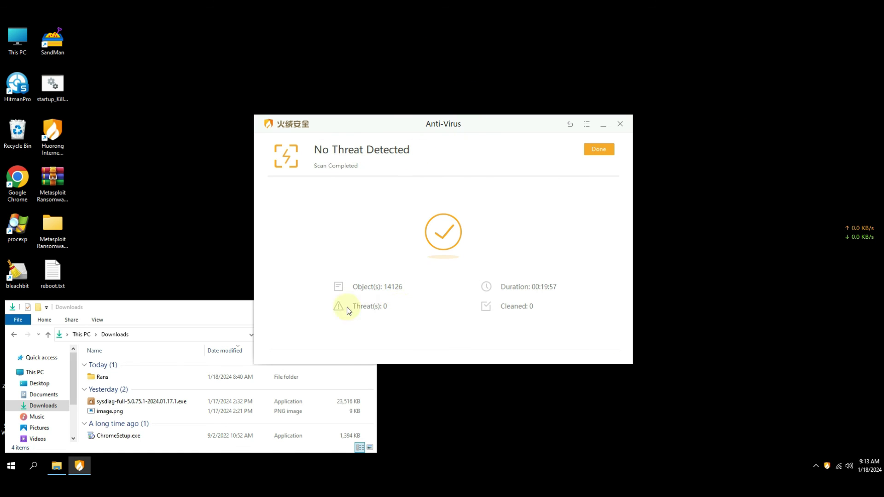
left_click(598, 149)
left_click(619, 124)
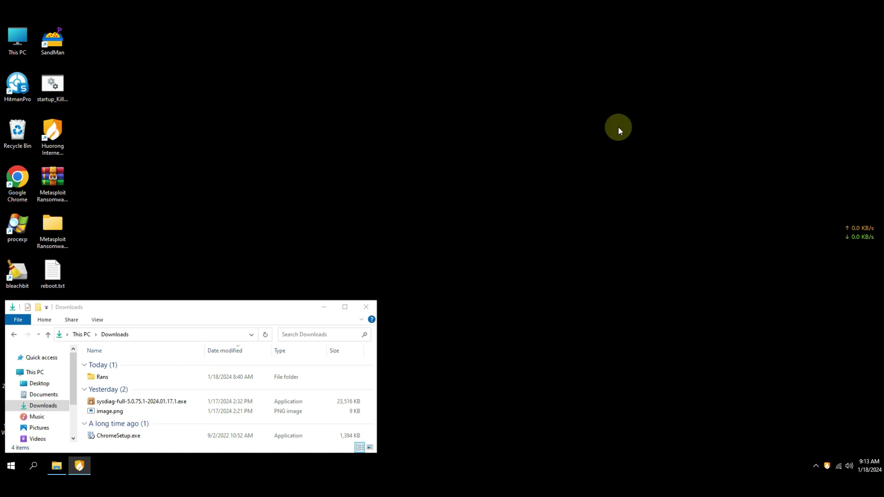
Step: Delete the Rans folder from Downloads and empty the Recycle Bin
left_click(102, 376)
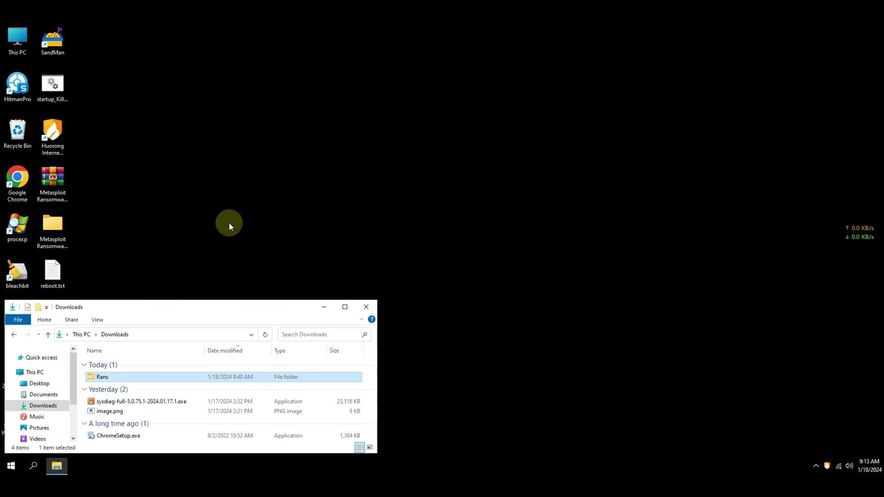
key("Delete")
right_click(17, 129)
left_click(52, 150)
left_click(475, 252)
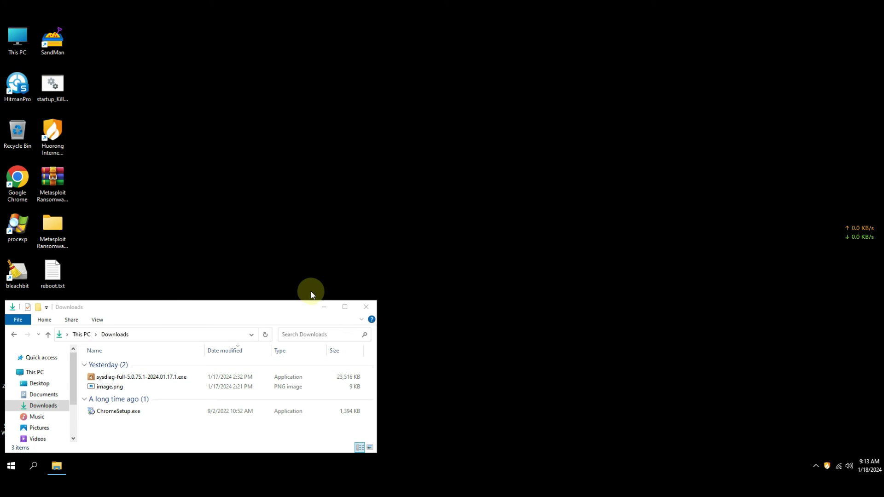
left_click(370, 308)
Step: Open Task Manager, launch Norton Power Eraser and permit its network connection in Huorong
right_click(129, 465)
left_click(179, 419)
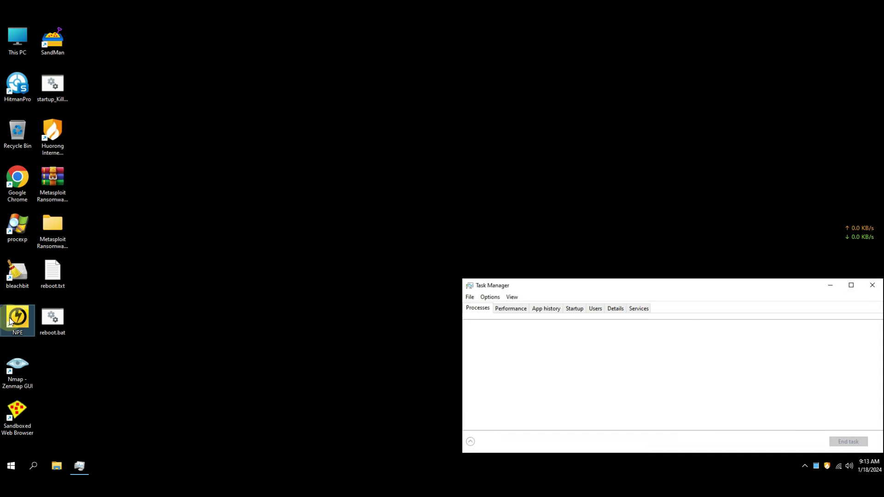
double_click(18, 318)
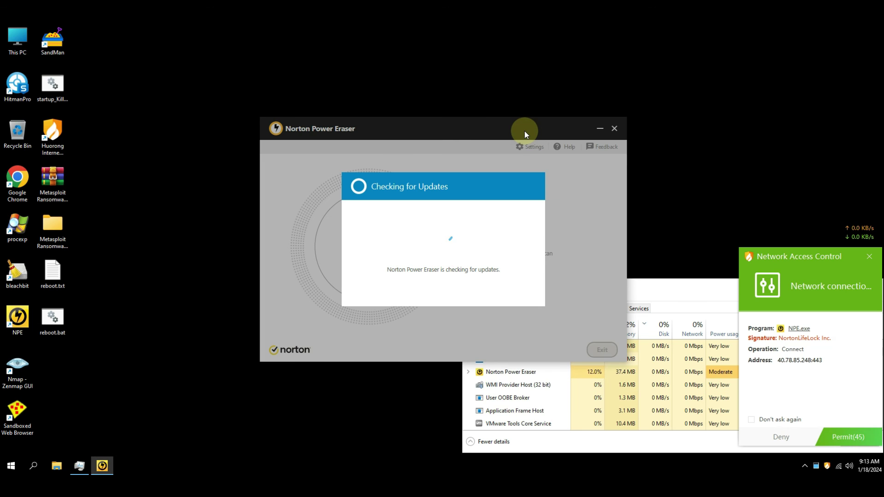
left_click(848, 436)
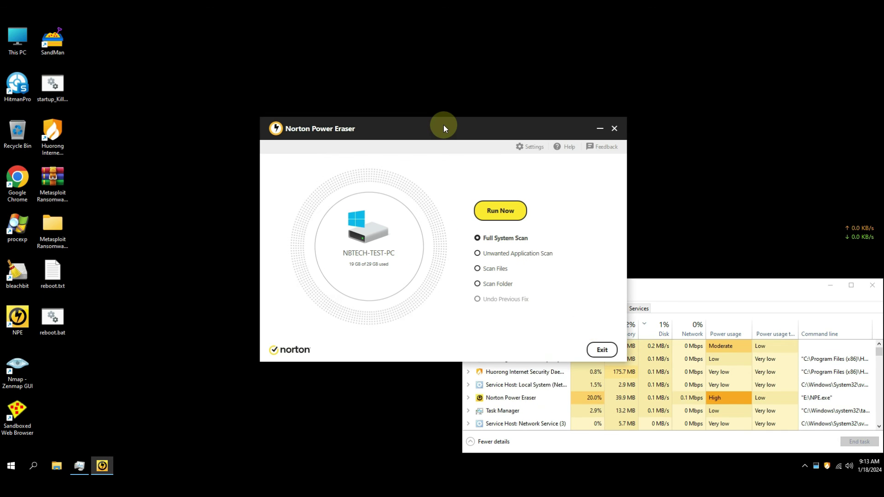
left_click_drag(422, 128, 232, 129)
Step: Apply Norton's rootkit scan settings, start the system scan and dismiss the Huorong alerts and sign-out prompt
left_click(346, 146)
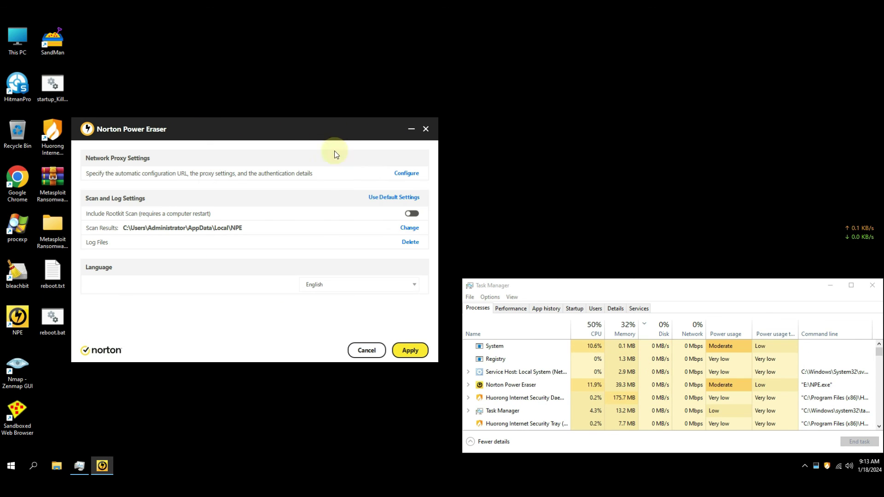
left_click(410, 350)
left_click(311, 211)
left_click(836, 436)
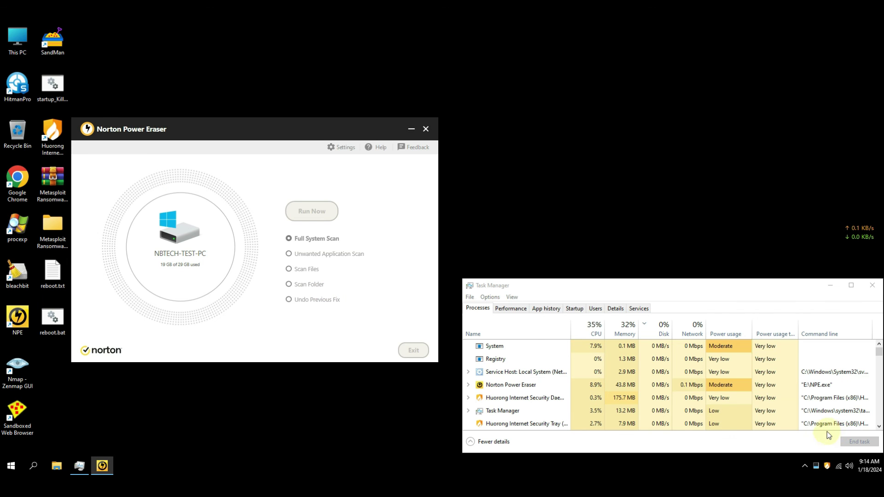
left_click(848, 436)
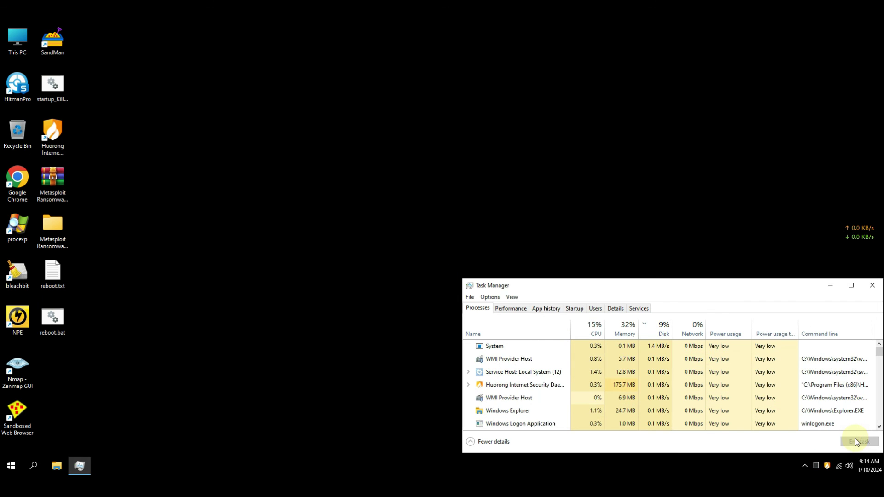
left_click(567, 256)
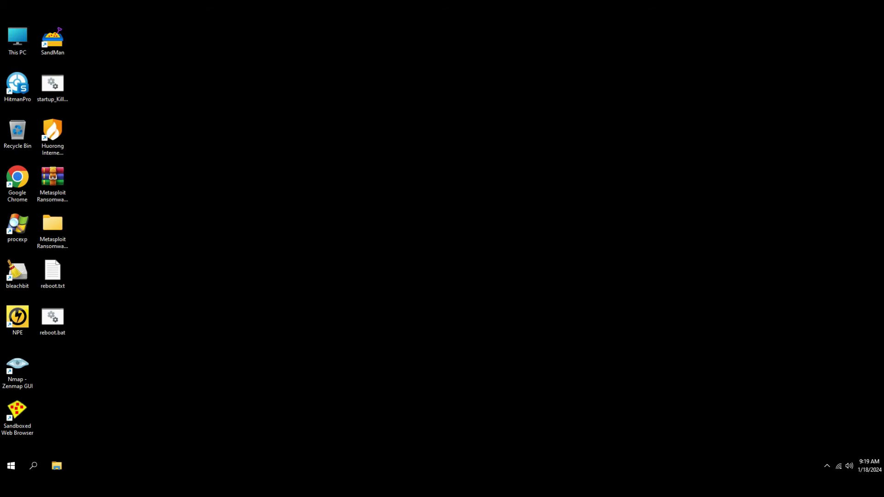
Step: Dismiss Norton's error messages, open Task Manager and launch HitmanPro as administrator
left_click(521, 290)
left_click(521, 292)
right_click(297, 465)
left_click(347, 424)
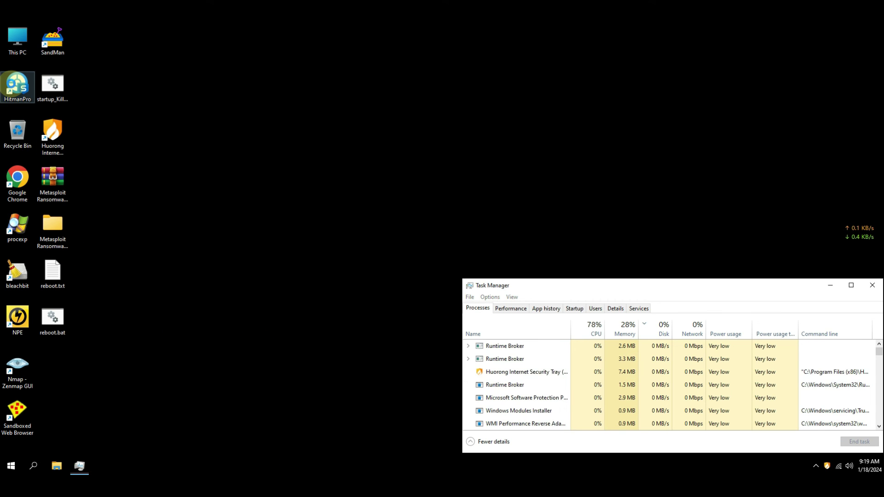
right_click(17, 86)
left_click(52, 121)
left_click_drag(450, 118, 246, 111)
Step: Run the HitmanPro scan with network access permitted, repair the Desktop Wallpaper trace and finish
left_click(313, 346)
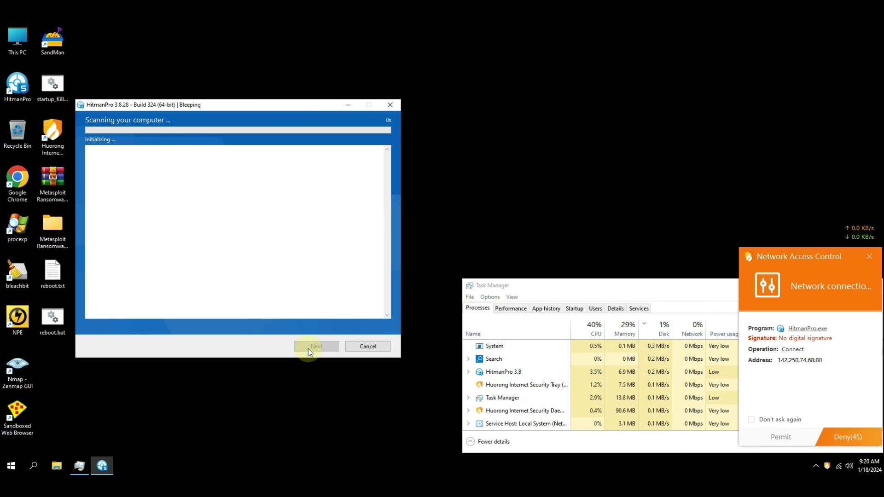
left_click(779, 436)
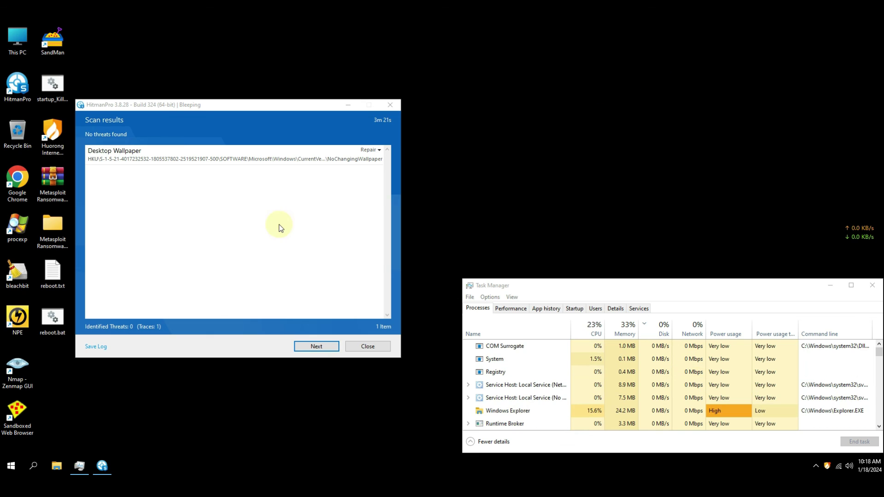
left_click(316, 346)
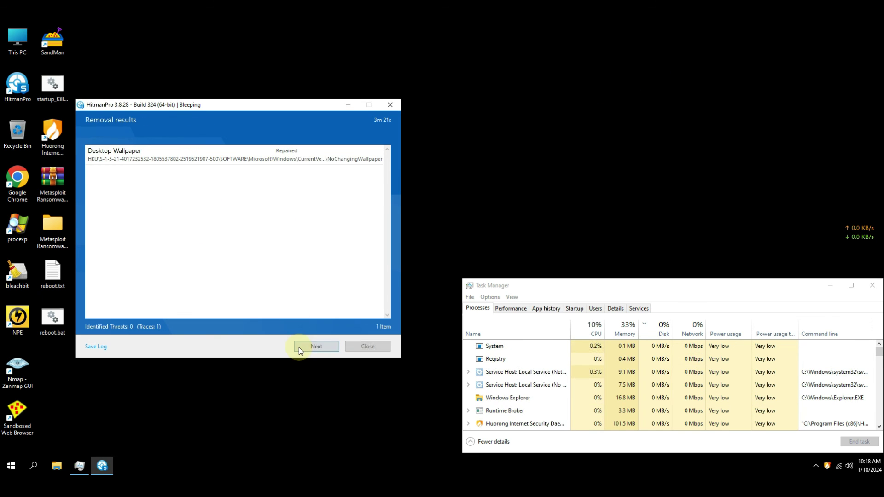
key("Return")
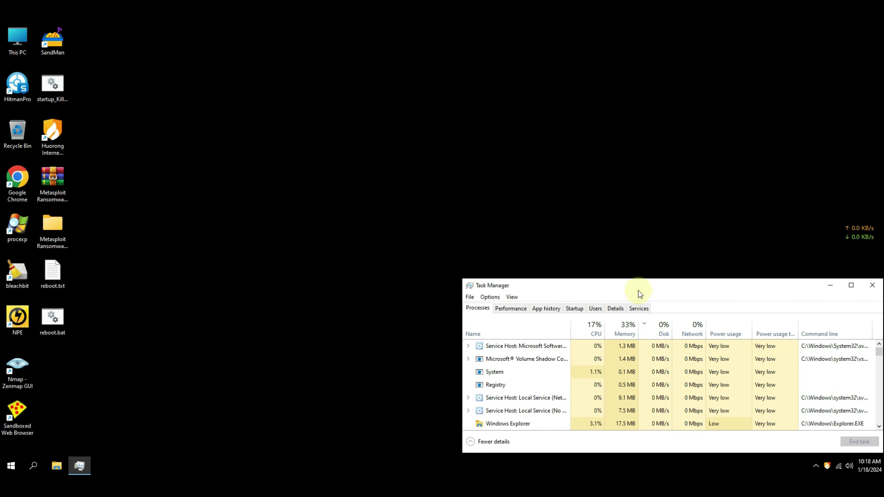